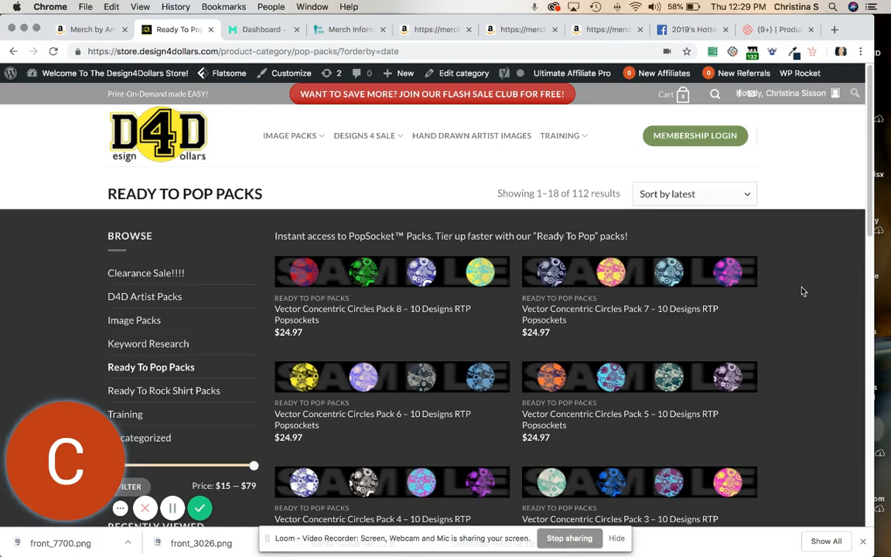
Browse the Ready To Pop Packs listing down to its page links and check the available sorting options.
scroll(777, 319, "down", 10)
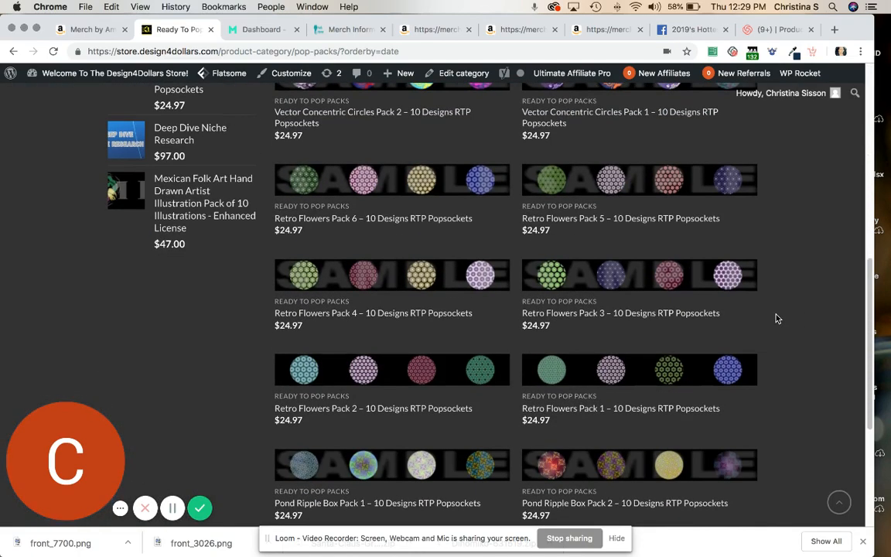
scroll(777, 318, "down", 5)
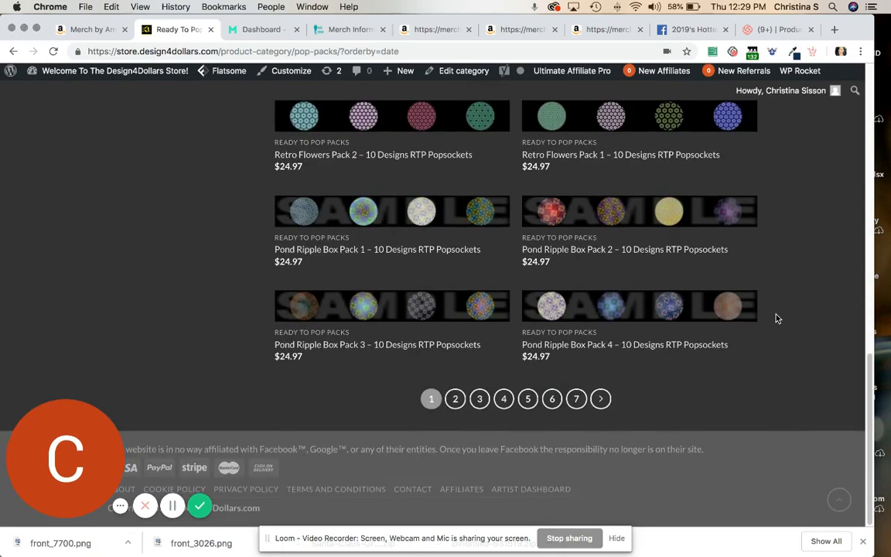
scroll(777, 318, "up", 15)
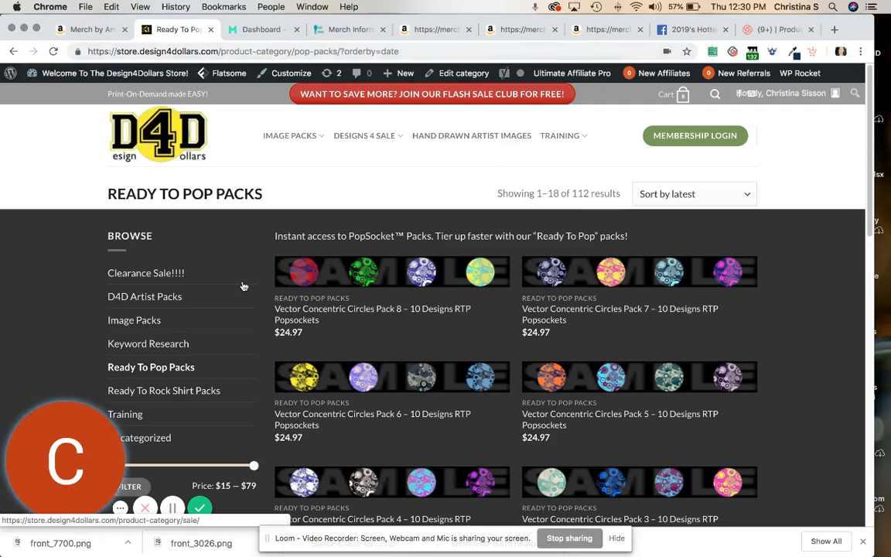
left_click(698, 199)
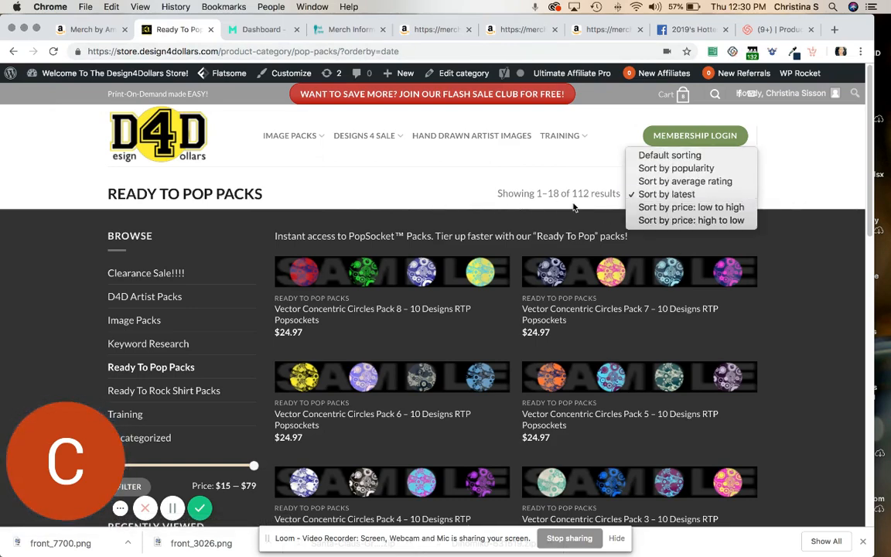
left_click(814, 199)
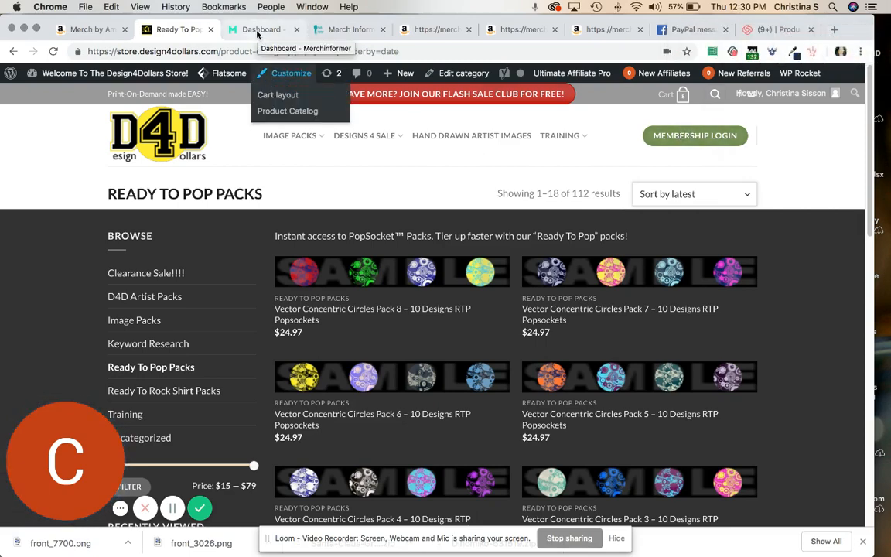
Switch to the Merch Informer designer and review the available product types, keeping Popsocket as the product.
left_click(258, 30)
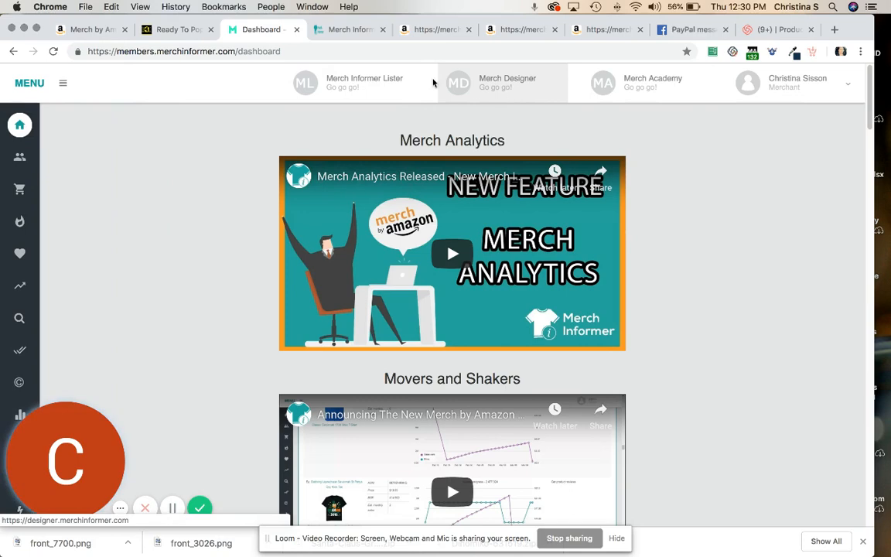
left_click(343, 30)
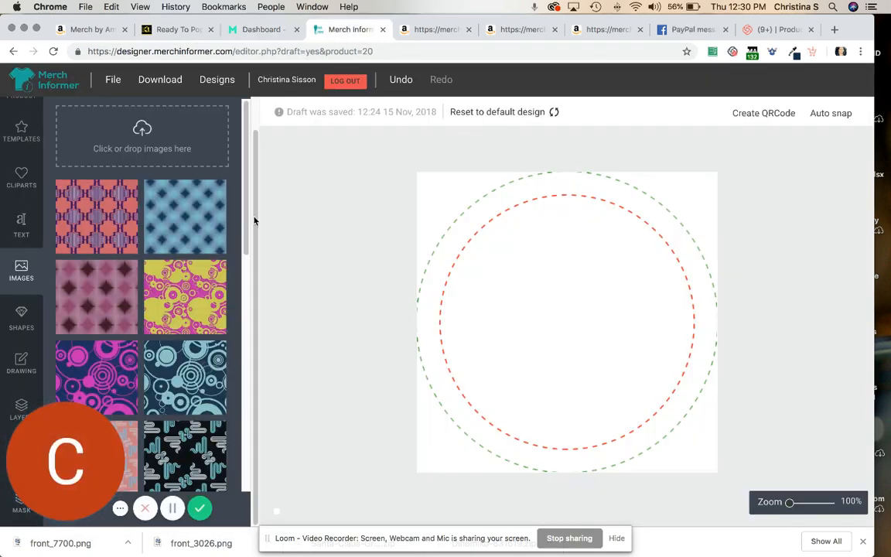
scroll(26, 136, "up", 1)
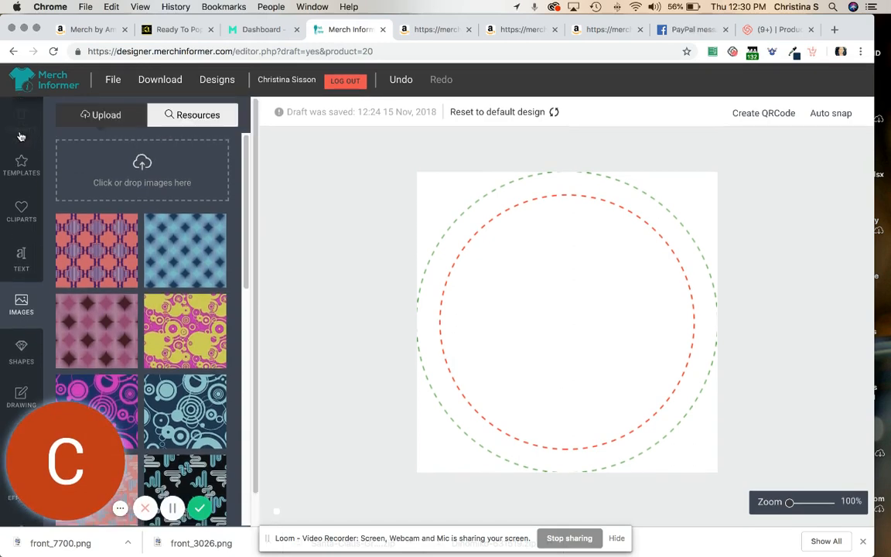
left_click(23, 118)
left_click(100, 137)
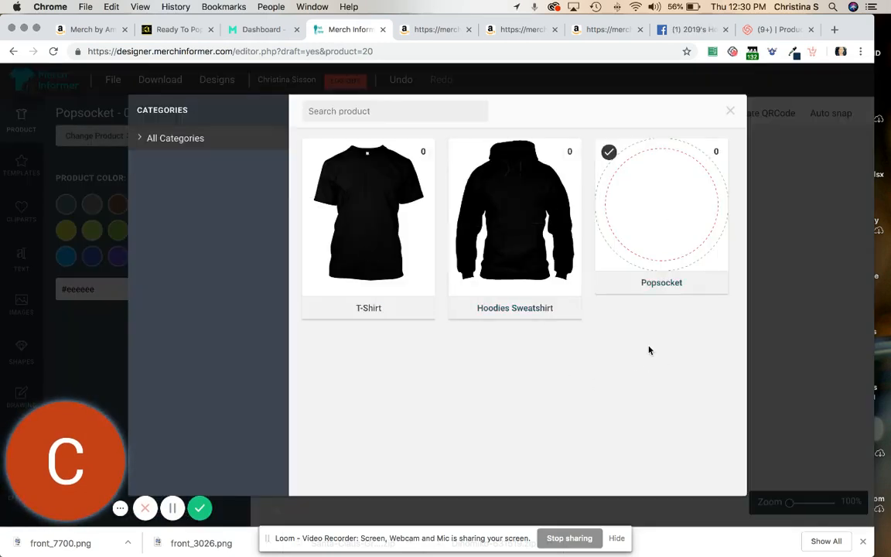
mouse_move(481, 223)
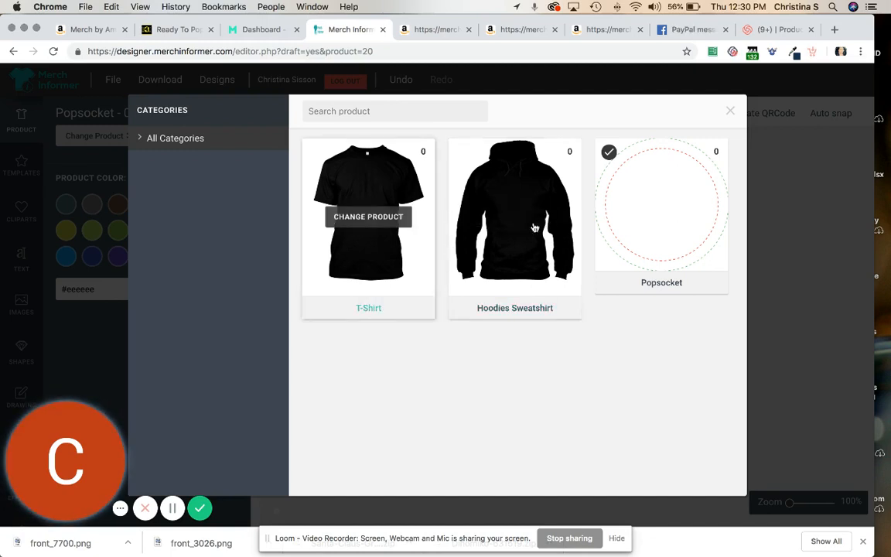
left_click(730, 113)
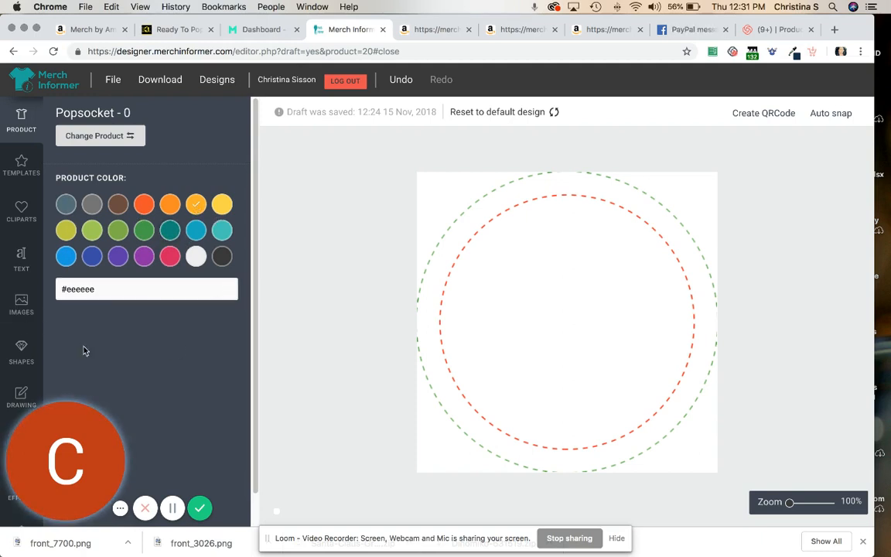
Add a black square shape and enlarge it from the centre until it covers the whole Popsocket canvas.
left_click(22, 353)
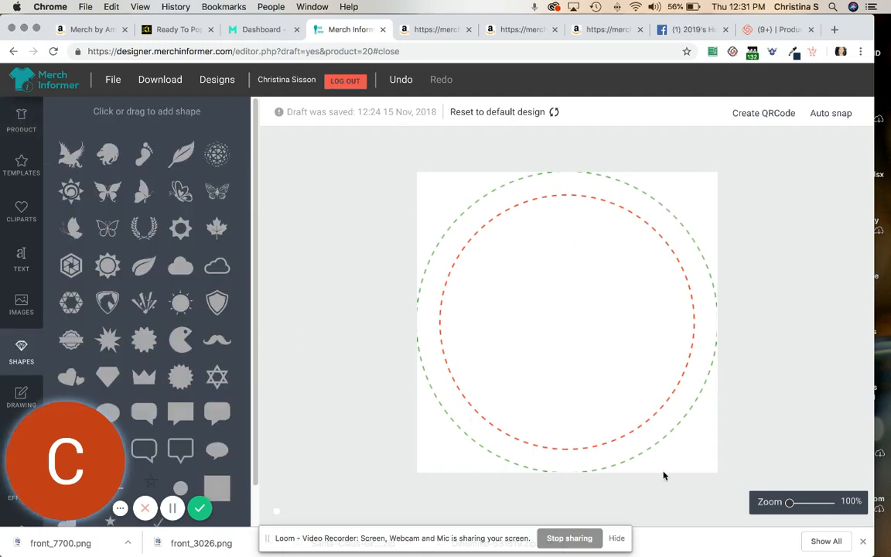
left_click(217, 488)
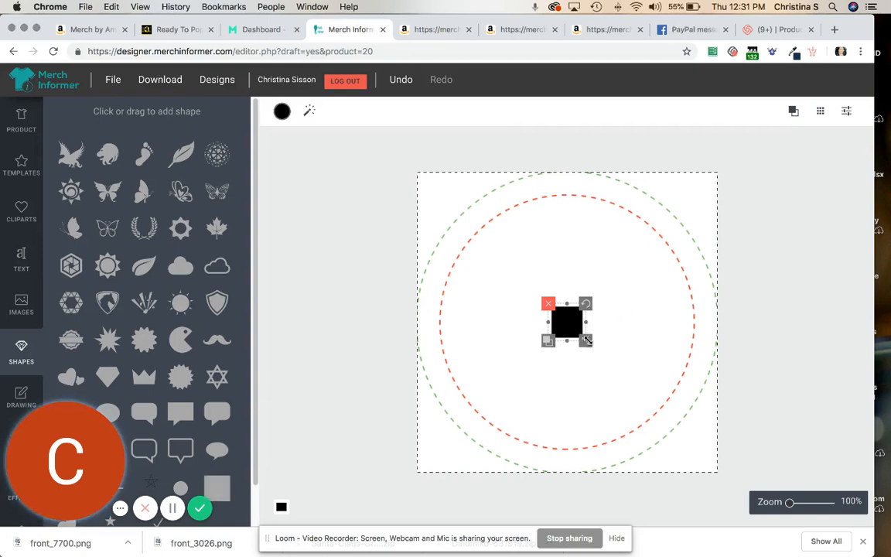
left_click_drag(586, 340, 719, 475)
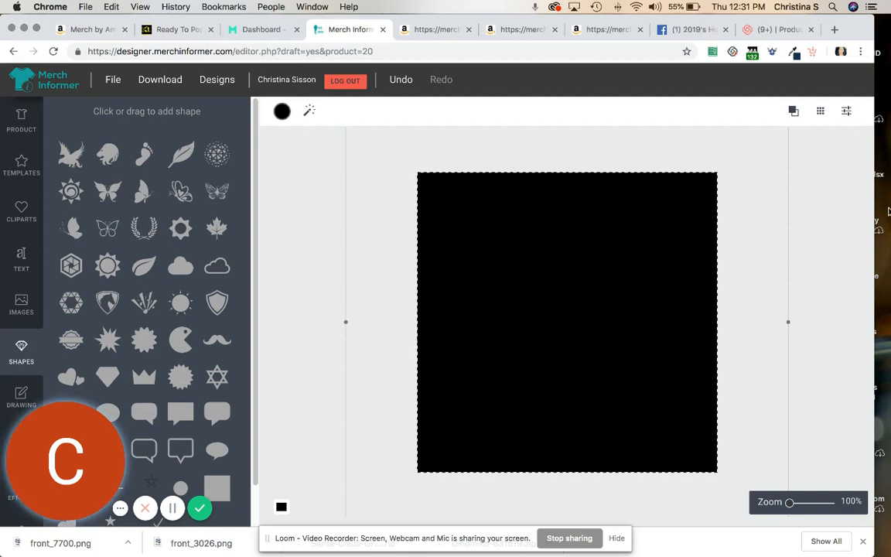
left_click(828, 260)
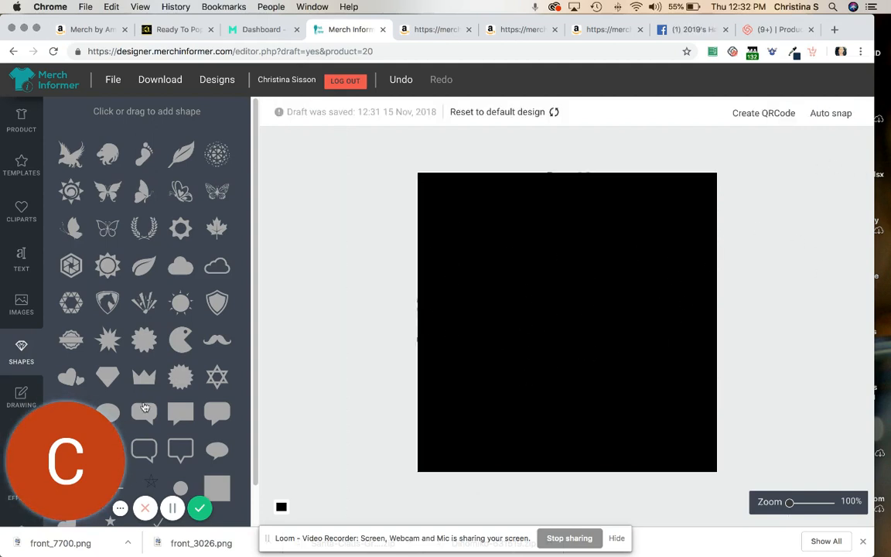
Hide and show the Square layer to compare it with the Popsocket guide circles, and delete the layer.
left_click_drag(52, 426, 796, 428)
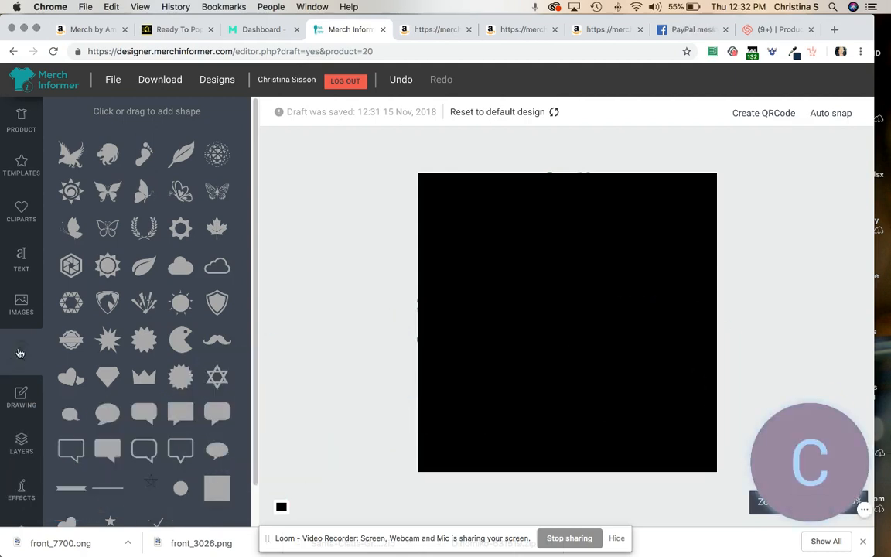
left_click(21, 453)
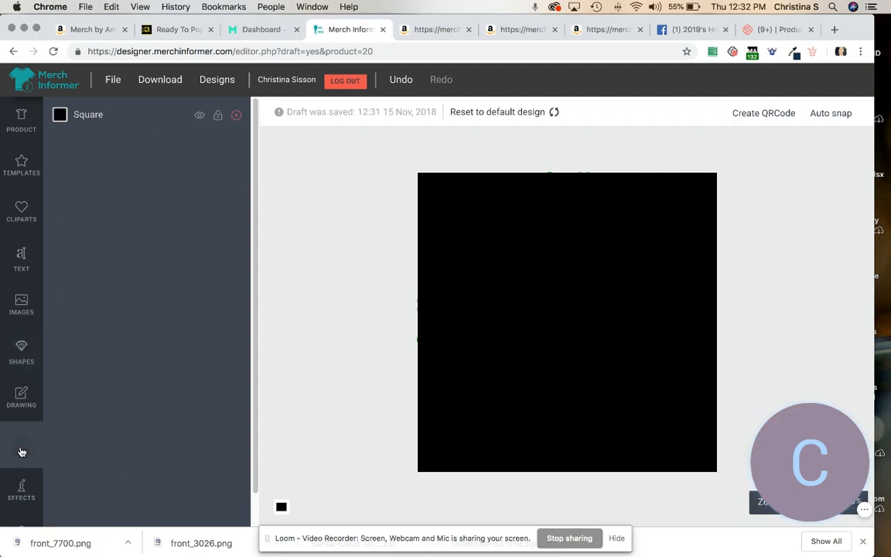
left_click(199, 117)
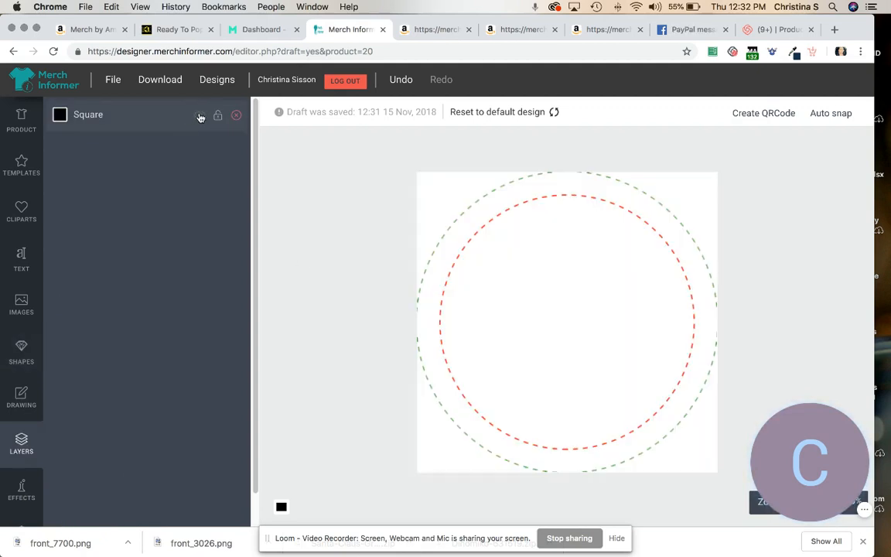
left_click(200, 117)
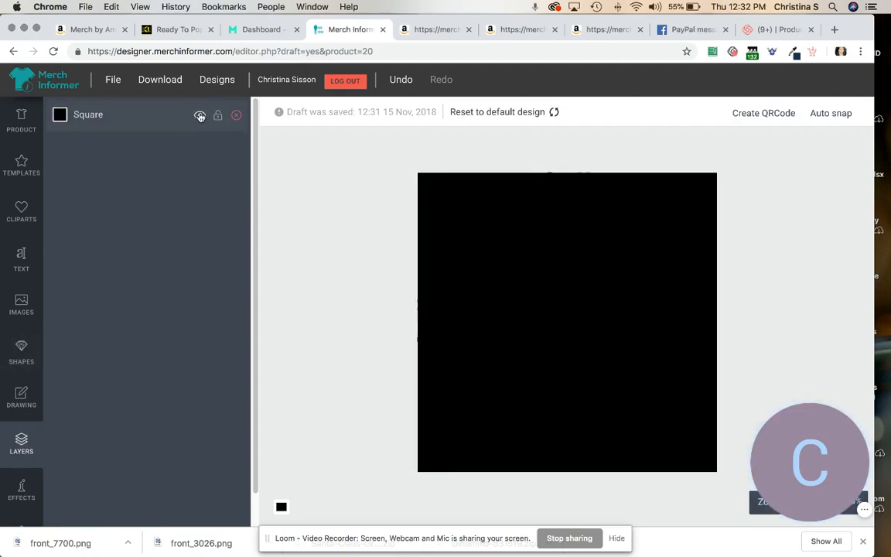
left_click(633, 229)
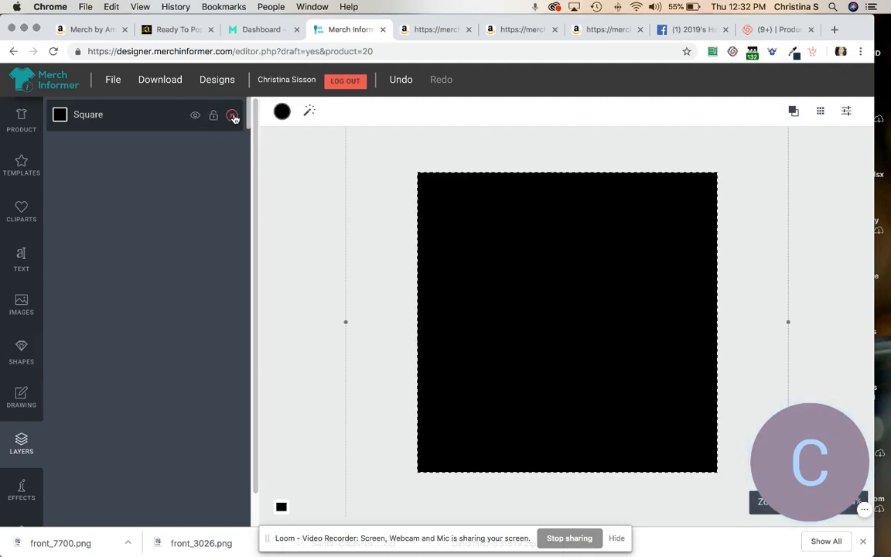
left_click(232, 116)
Add the uploaded navy and light-blue concentric circles pattern to the Popsocket canvas.
left_click(24, 317)
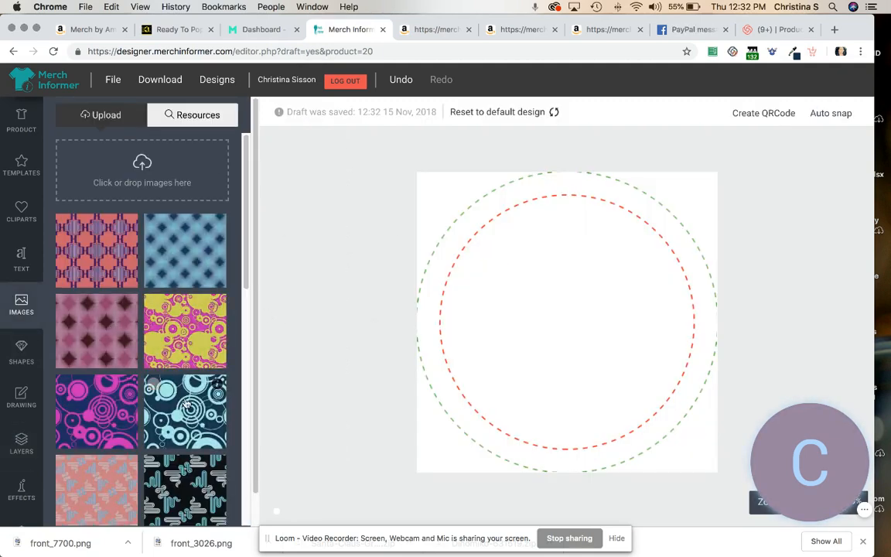
scroll(182, 387, "down", 4)
scroll(159, 269, "up", 3)
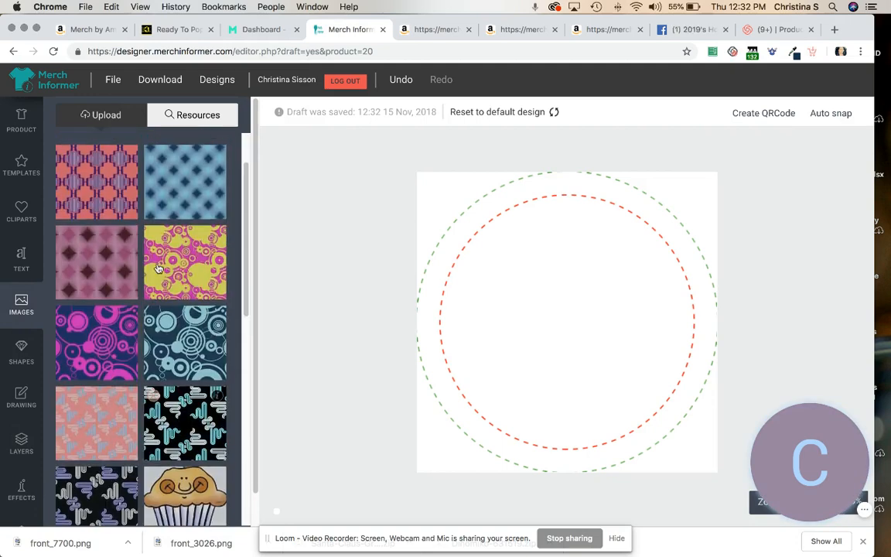
left_click(190, 347)
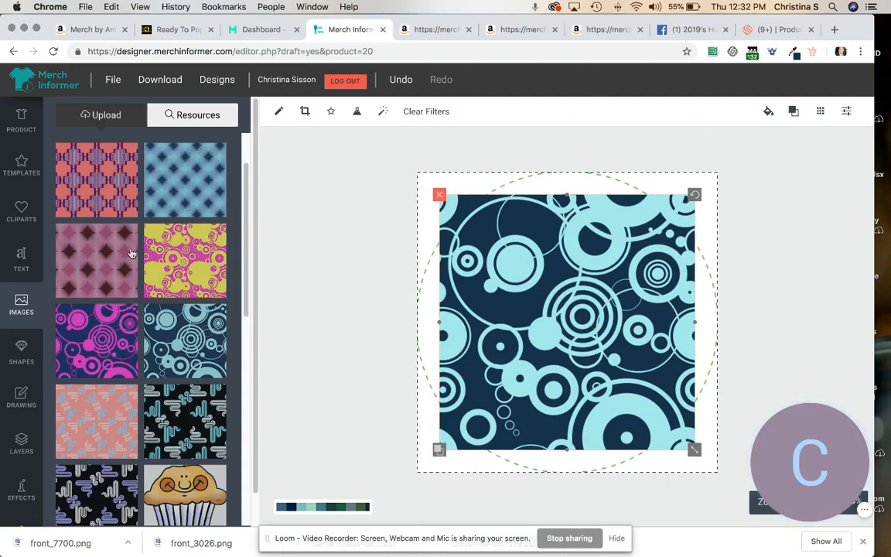
Upload Snowflakes Pack 1 - 6.png, 1 - 8.png and 1 - 10.png from the Snowflakes Pack 1 PNG folder in Downloads.
scroll(177, 288, "up", 2)
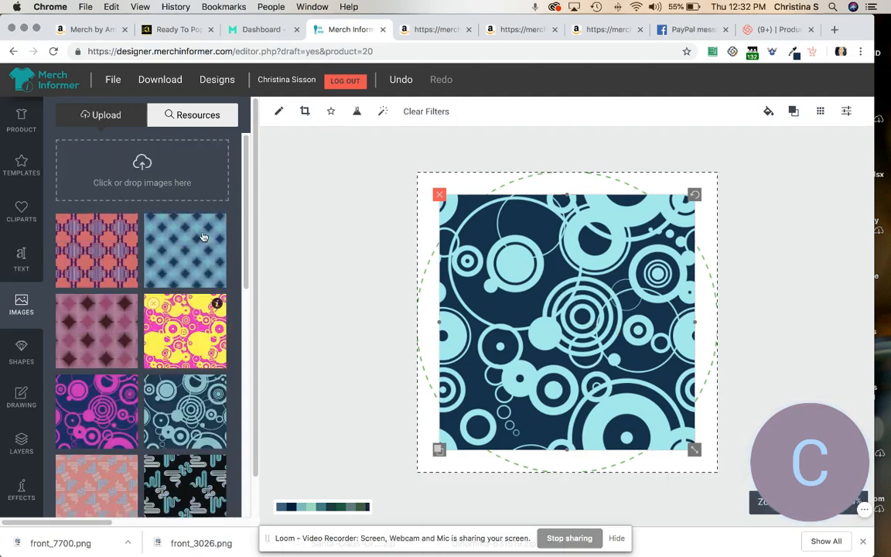
scroll(153, 177, "down", 1)
left_click(153, 176)
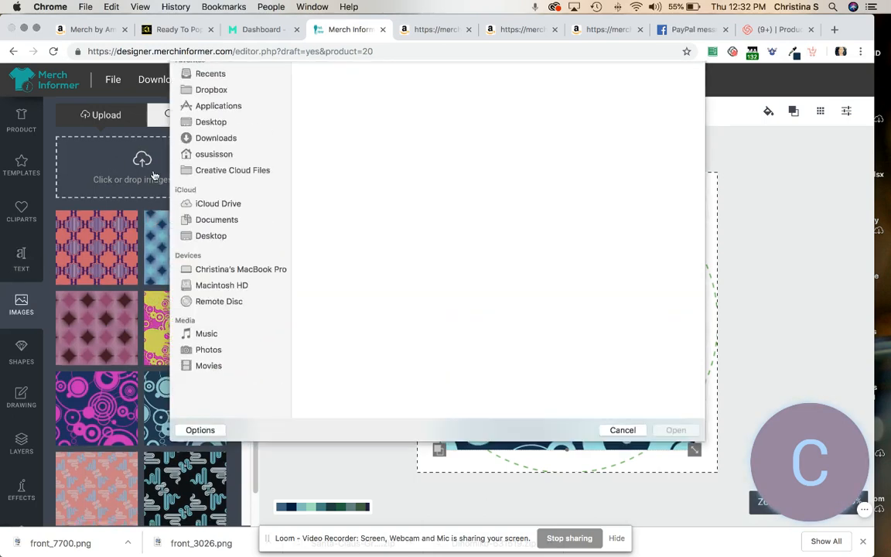
left_click(457, 76)
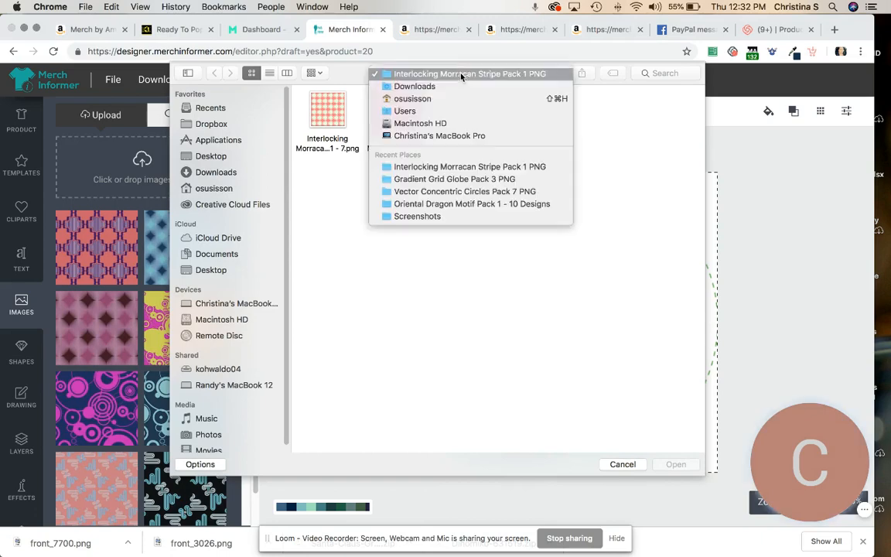
left_click(438, 85)
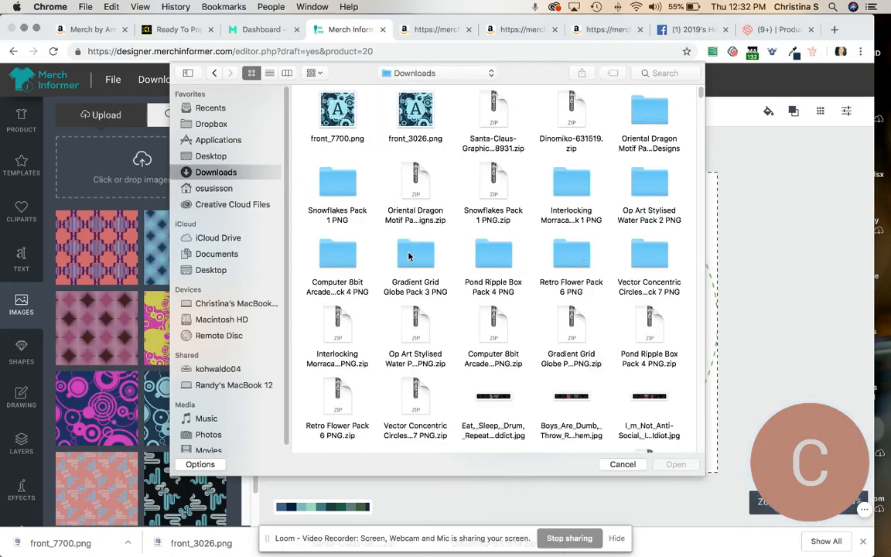
double_click(319, 181)
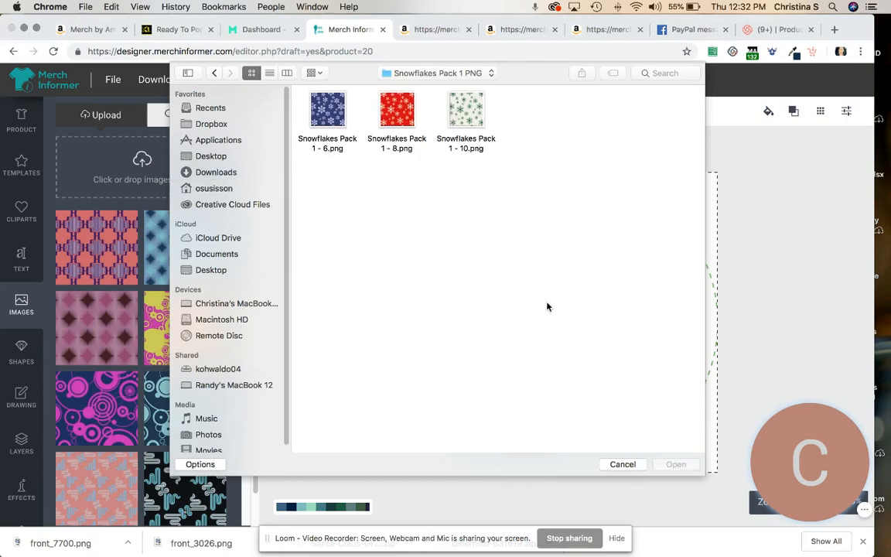
left_click(324, 112)
left_click(394, 124, "super")
left_click(476, 113, "super")
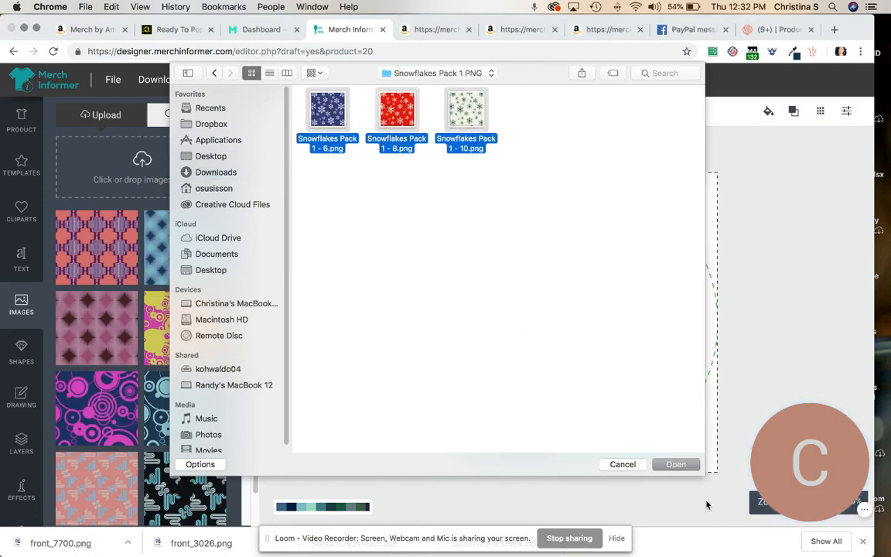
left_click(677, 464)
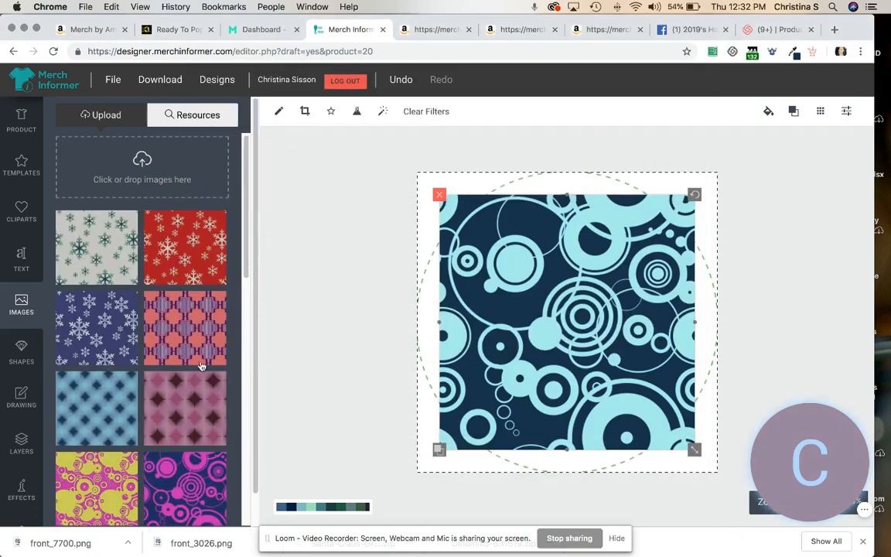
Enlarge the concentric circles pattern slightly beyond the canvas edges so it fills the whole Popsocket area, and deselect it.
mouse_move(164, 276)
left_click_drag(694, 449, 724, 479)
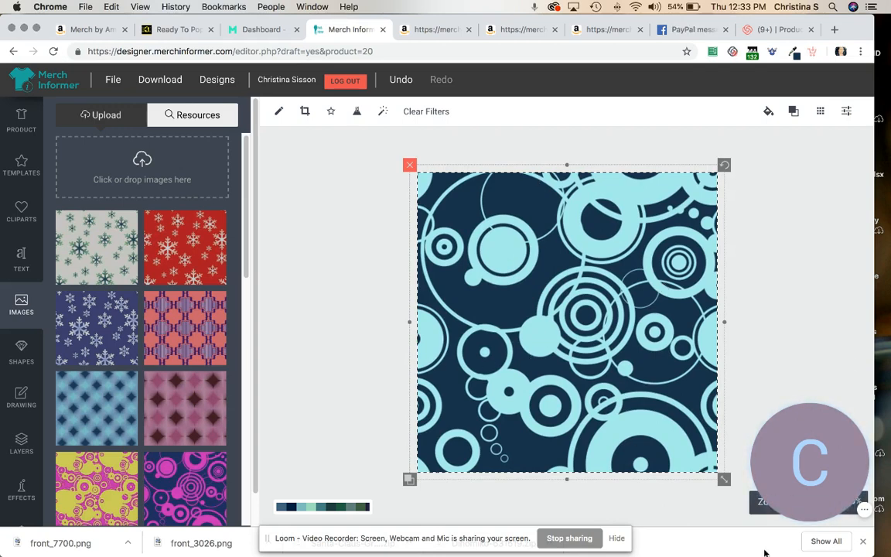
left_click(282, 248)
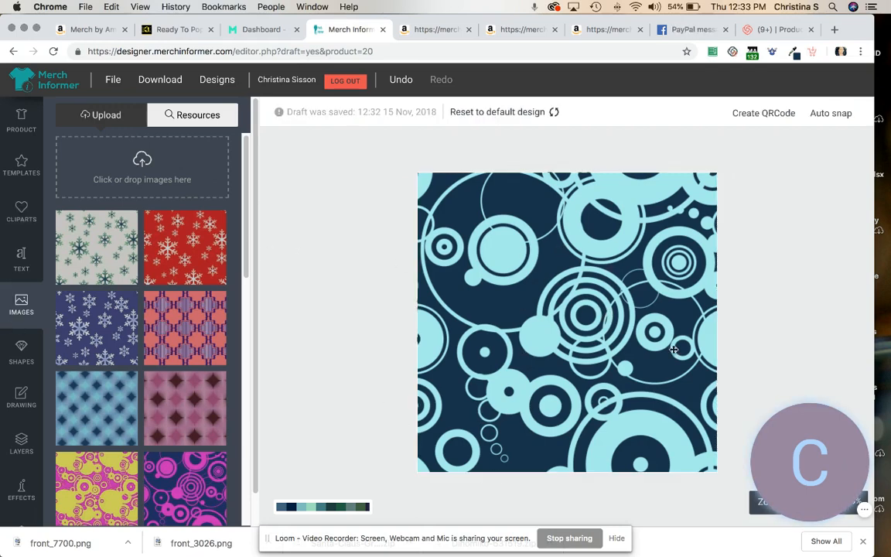
Add a black circle shape and enlarge it over the centre of the concentric circles pattern.
left_click(25, 356)
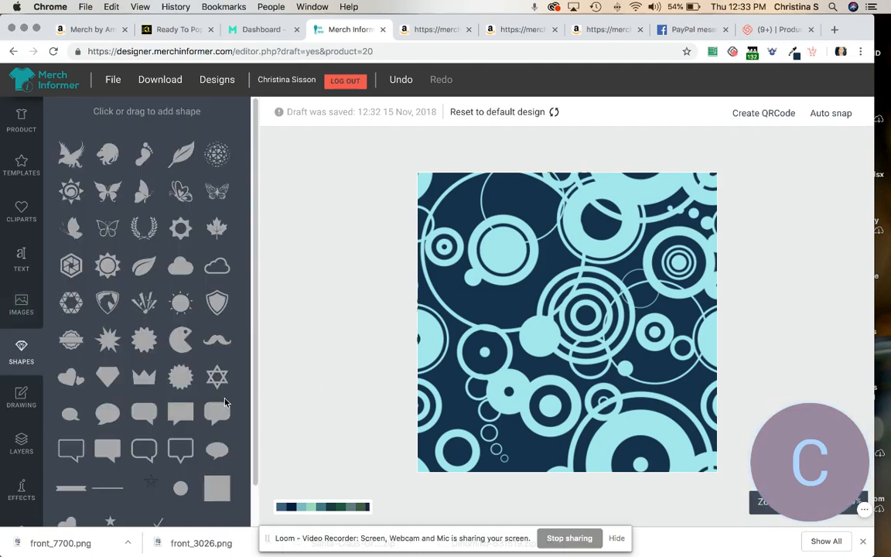
left_click(182, 496)
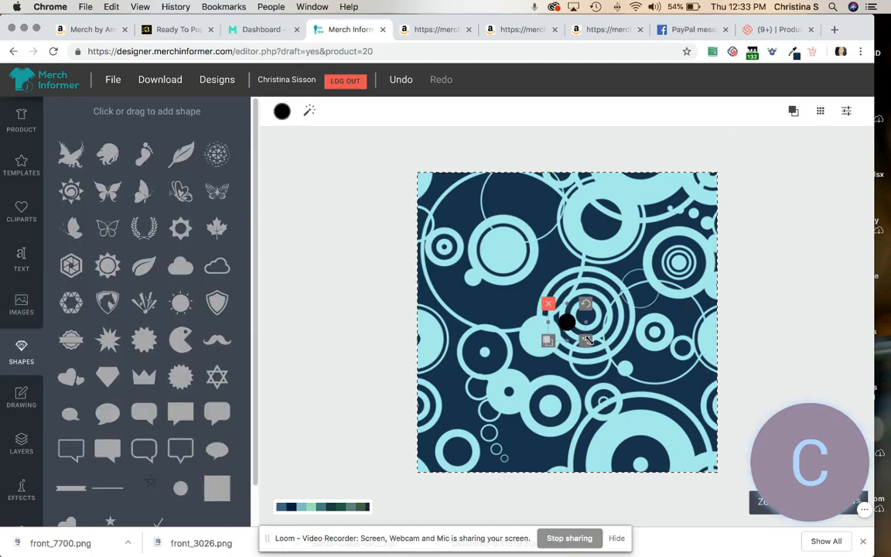
left_click_drag(588, 340, 710, 432)
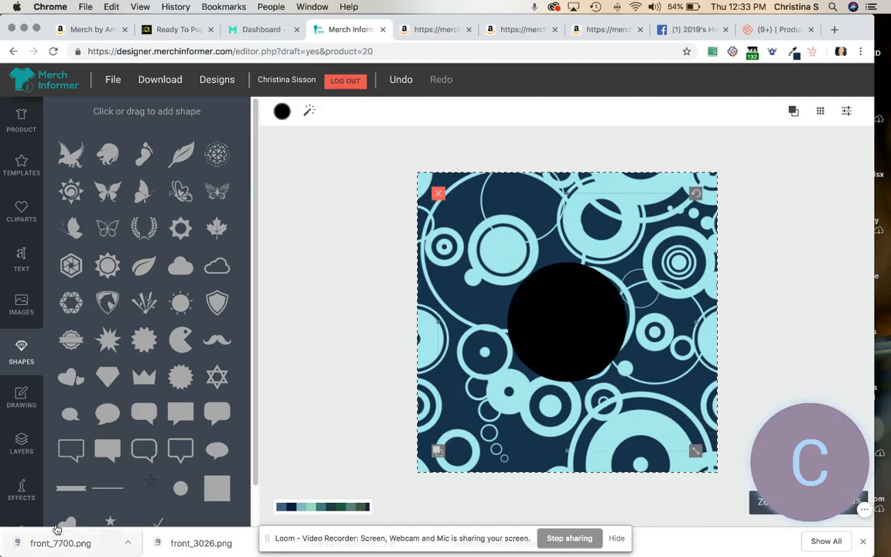
Hide the concentric circles pattern layer, enlarge the black circle to sit well inside the red dashed guide, and deselect it.
left_click(23, 449)
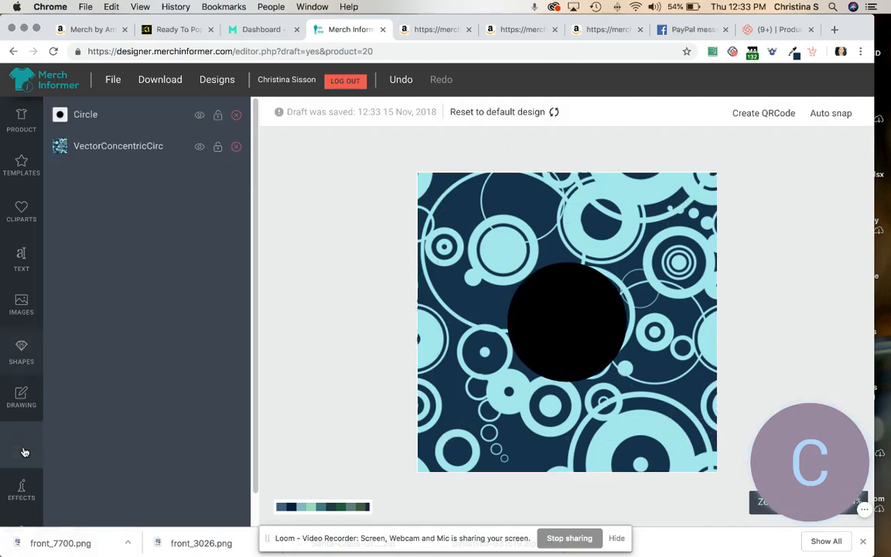
left_click(199, 146)
left_click(549, 300)
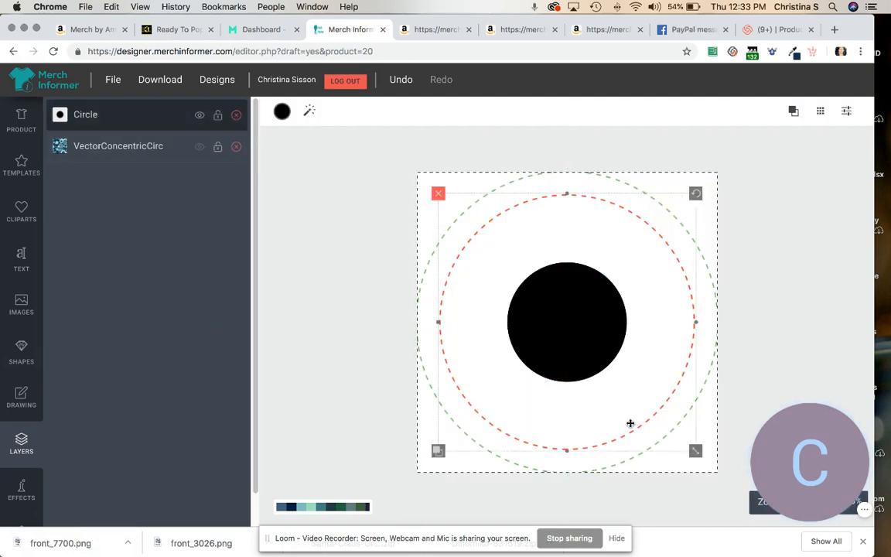
left_click_drag(693, 452, 733, 513)
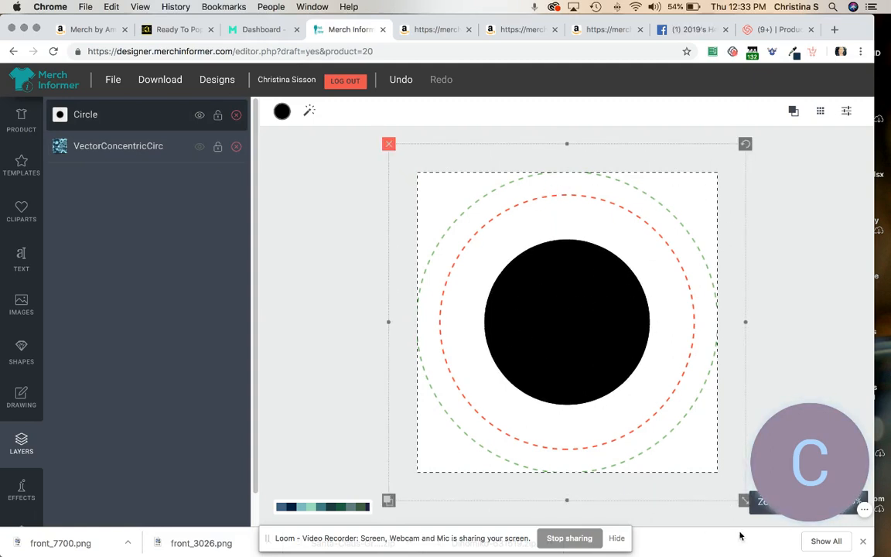
mouse_move(744, 499)
left_mouse_down()
mouse_move(740, 506)
mouse_move(739, 496)
left_mouse_up()
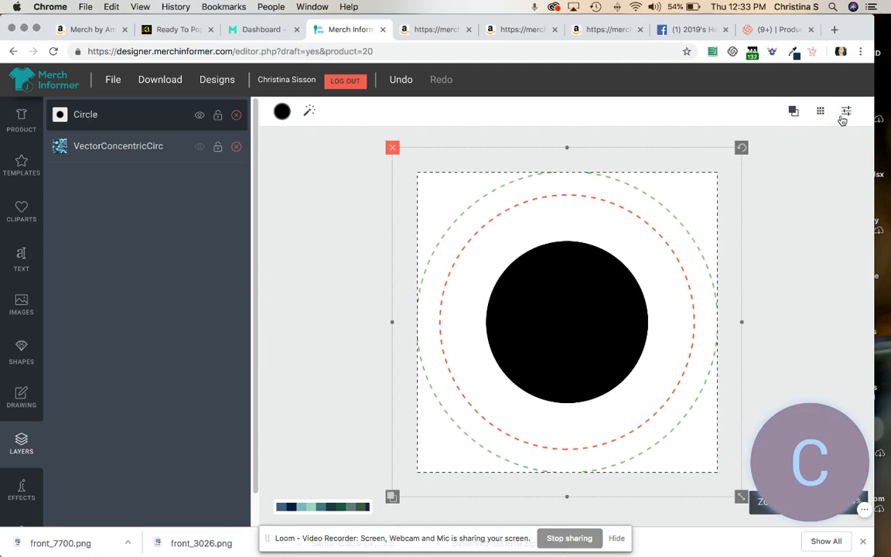
left_click(812, 202)
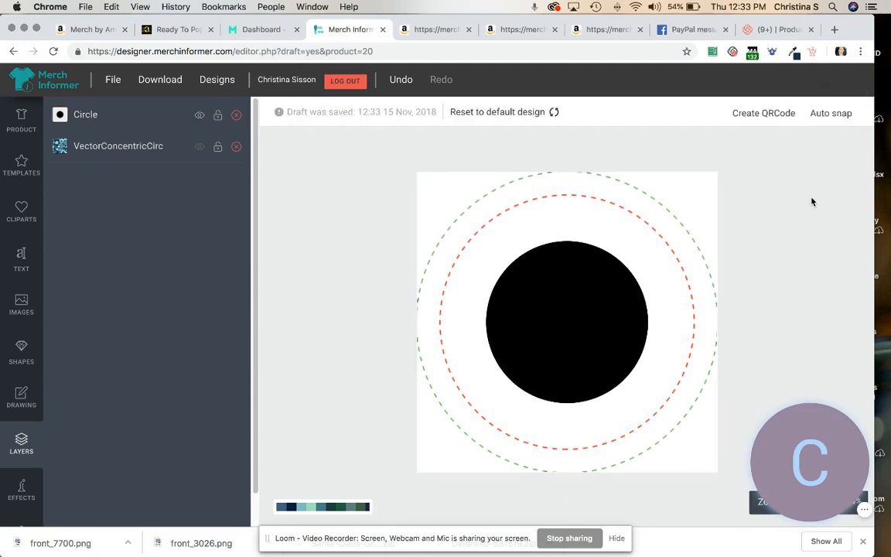
Switch auto snap mode off and on again, and move the black circle so it snaps to the canvas centre.
left_click(846, 116)
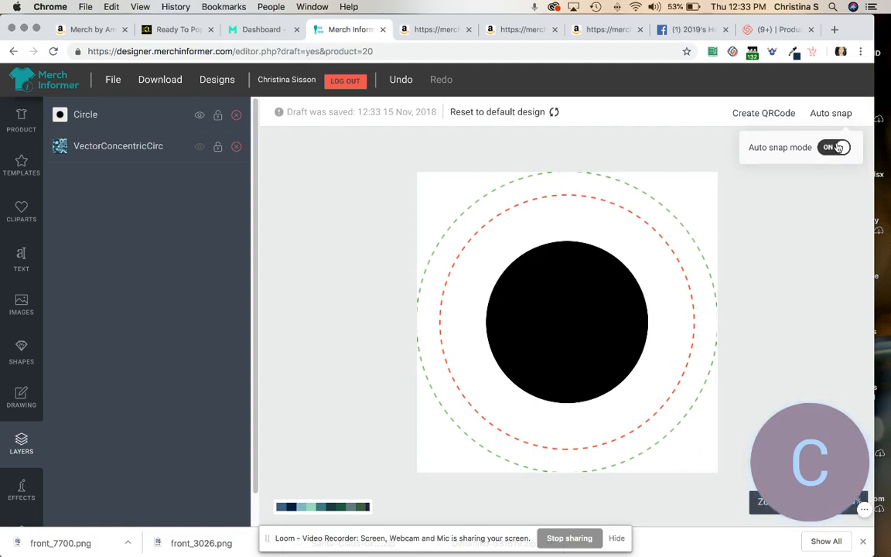
left_click(833, 147)
left_click(841, 148)
left_click(580, 307)
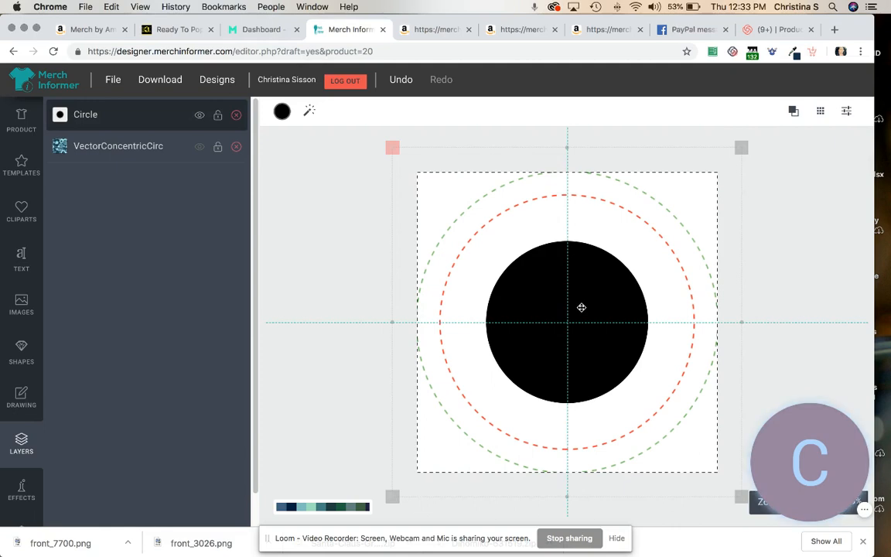
left_click_drag(582, 307, 553, 312)
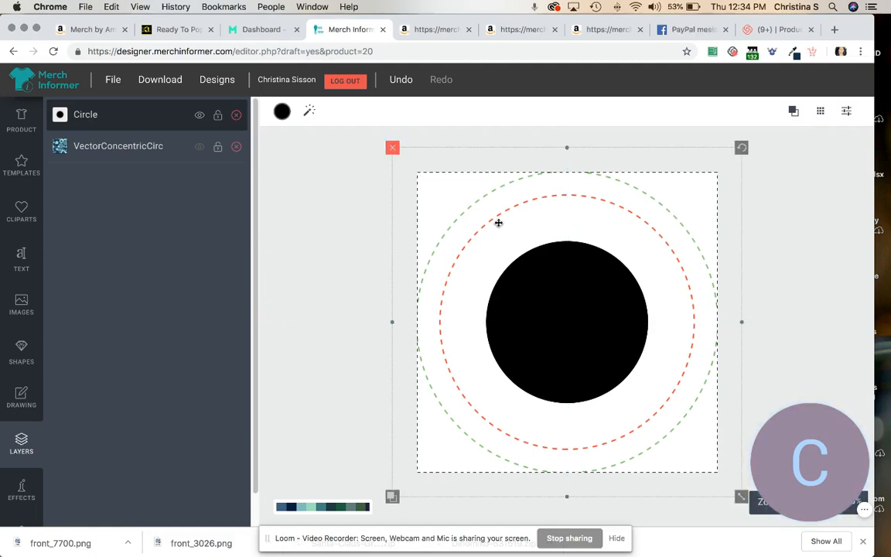
Show the pattern layer again, sample its light blue with the Eye Dropper extension, and copy the hex code #a6eeee.
left_click(196, 148)
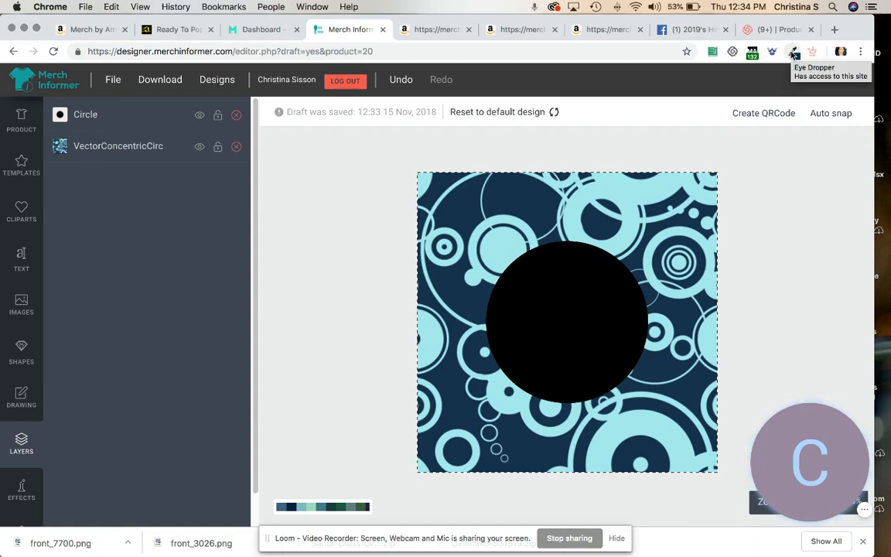
left_click(795, 54)
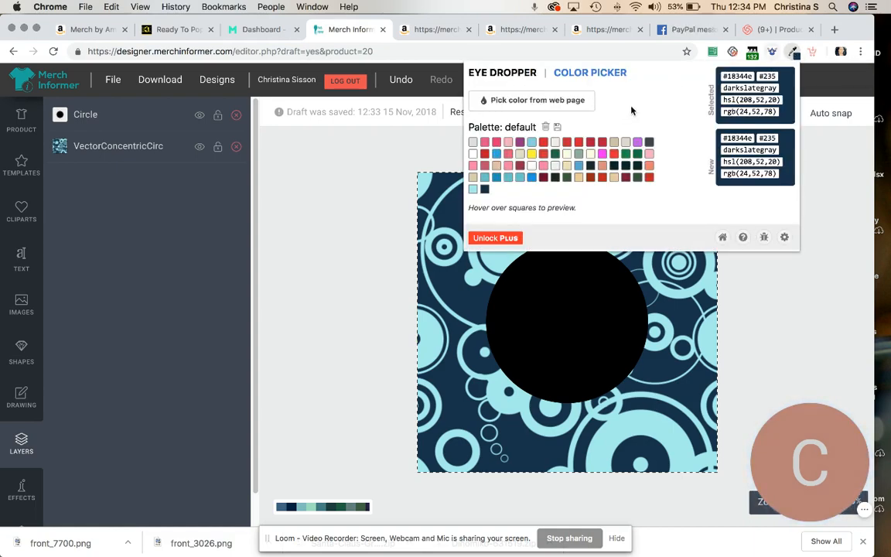
left_click(553, 102)
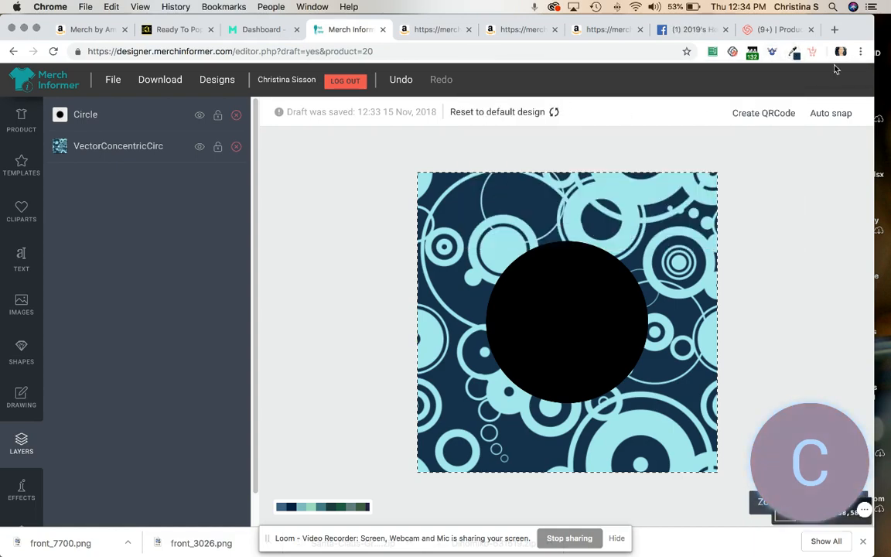
left_click(795, 54)
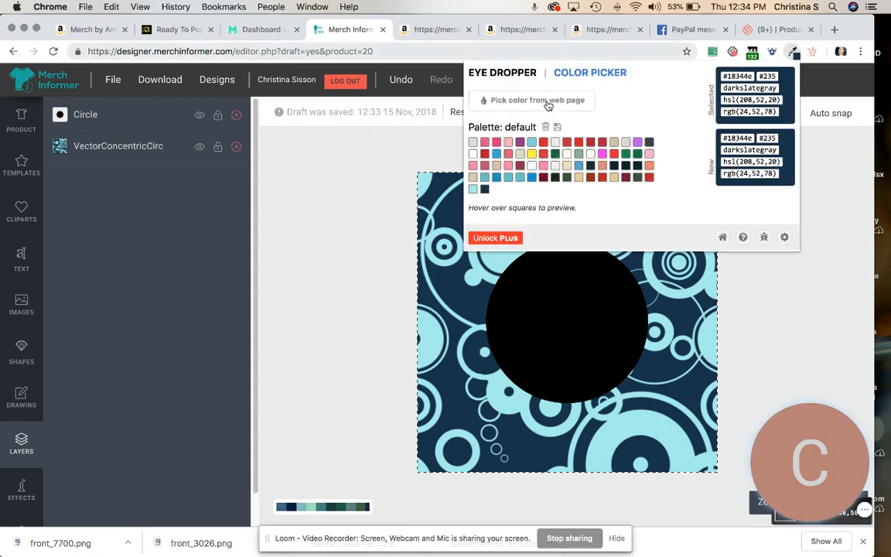
left_click(549, 103)
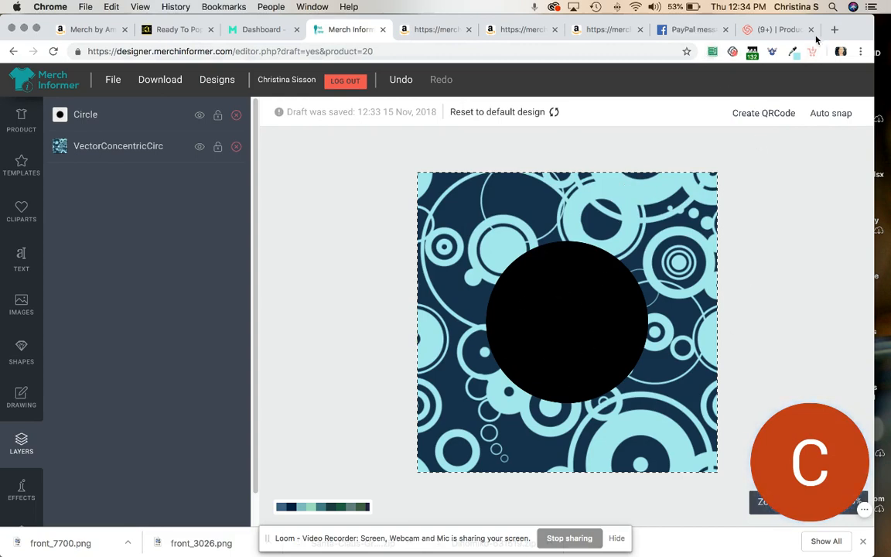
left_click(793, 52)
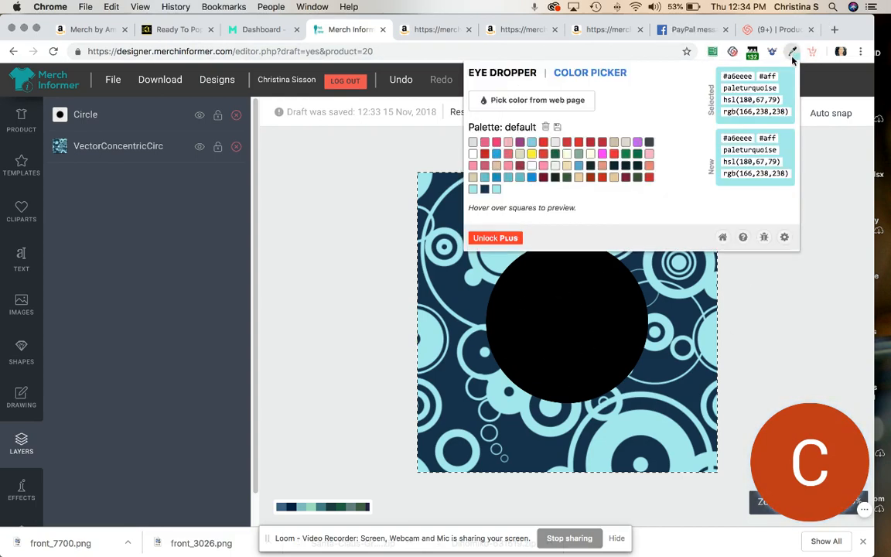
left_click_drag(751, 77, 712, 80)
key("super+c")
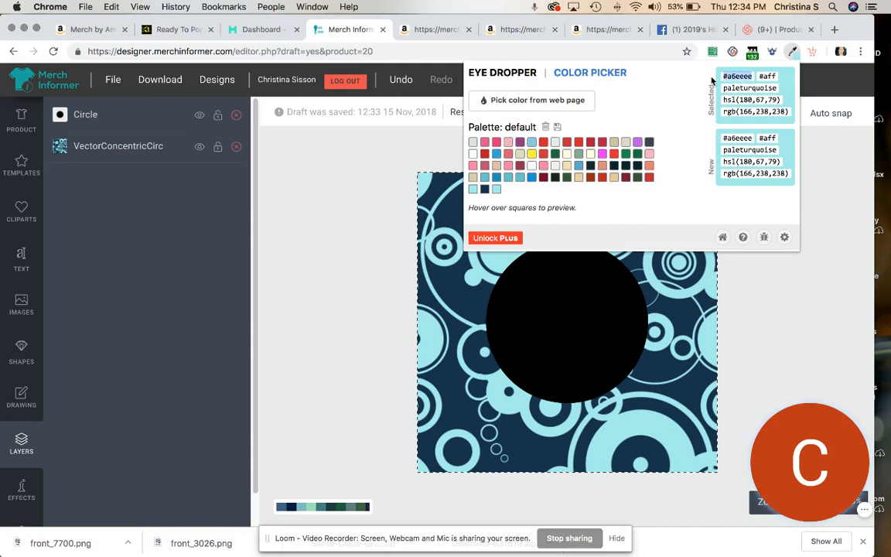
left_click(788, 266)
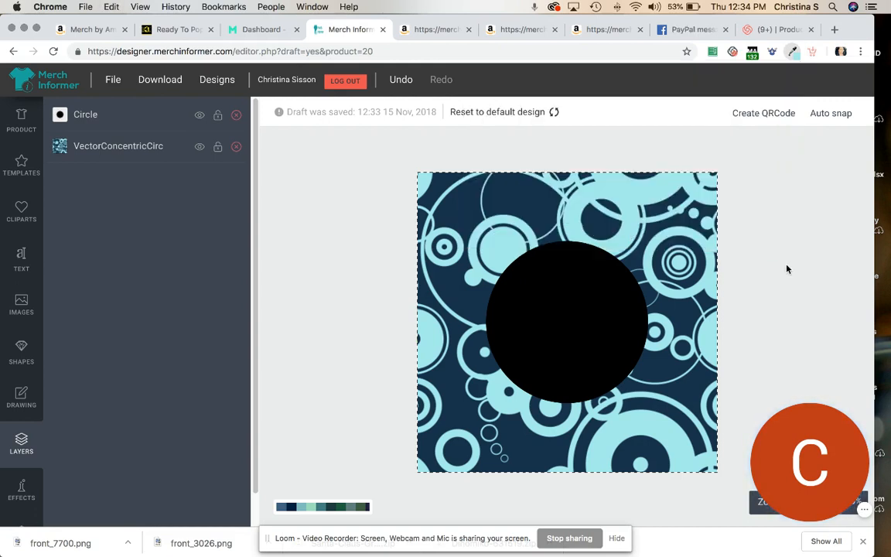
Fill the black circle with #a6eeee and save that colour to the palette.
left_click(586, 305)
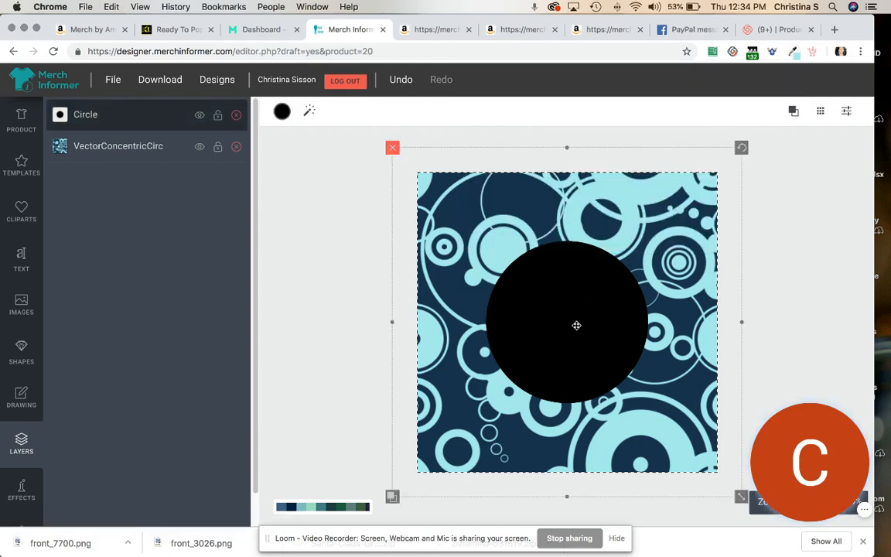
left_click(281, 112)
left_click(309, 176)
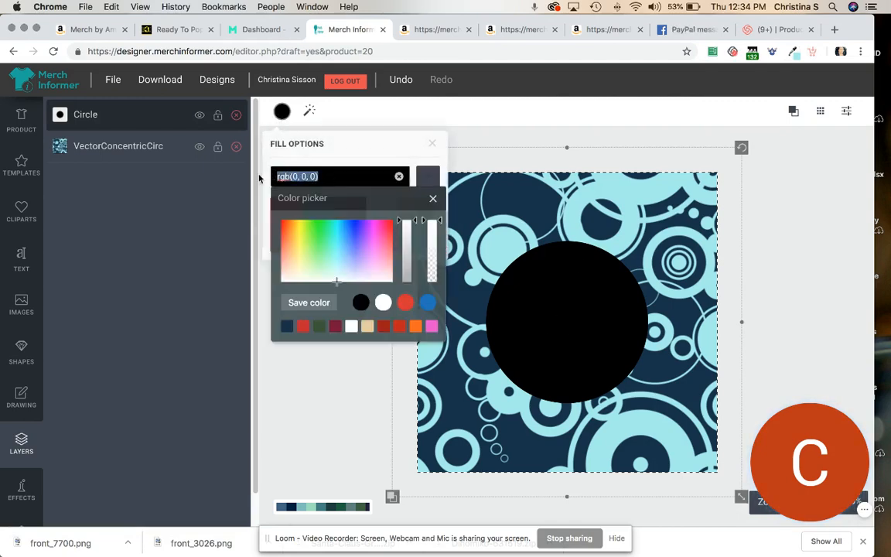
key("super+v")
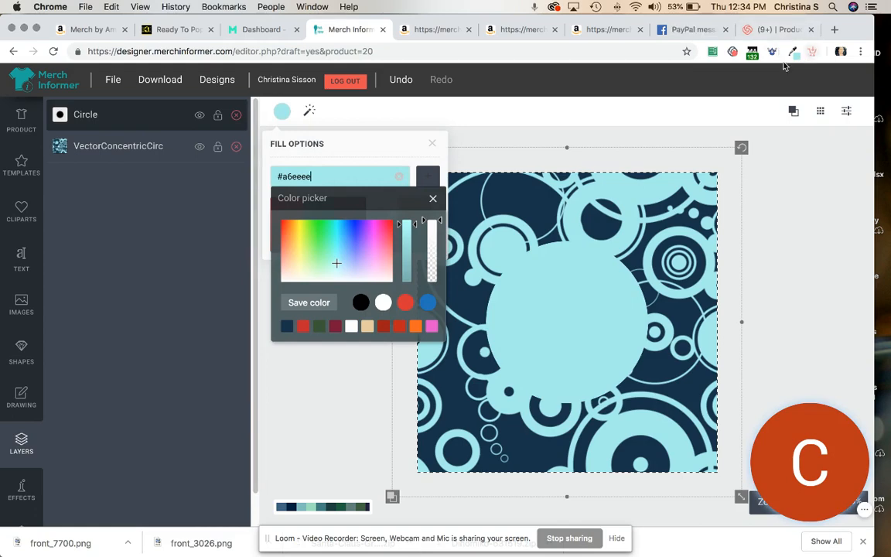
left_click(312, 304)
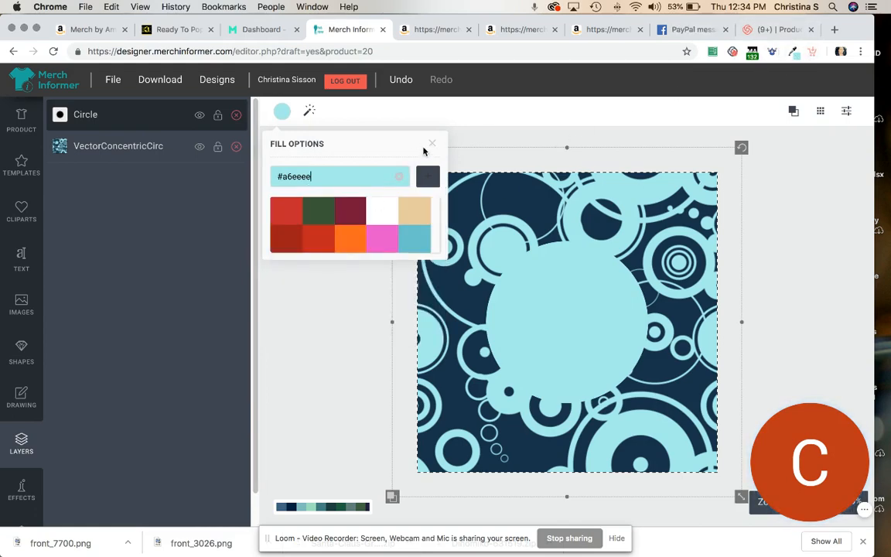
left_click(432, 145)
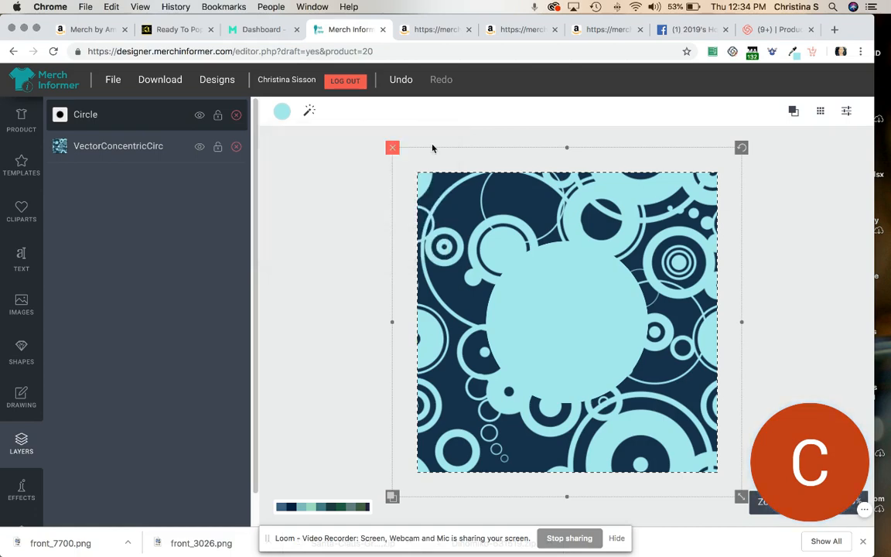
left_click(812, 255)
left_click(547, 310)
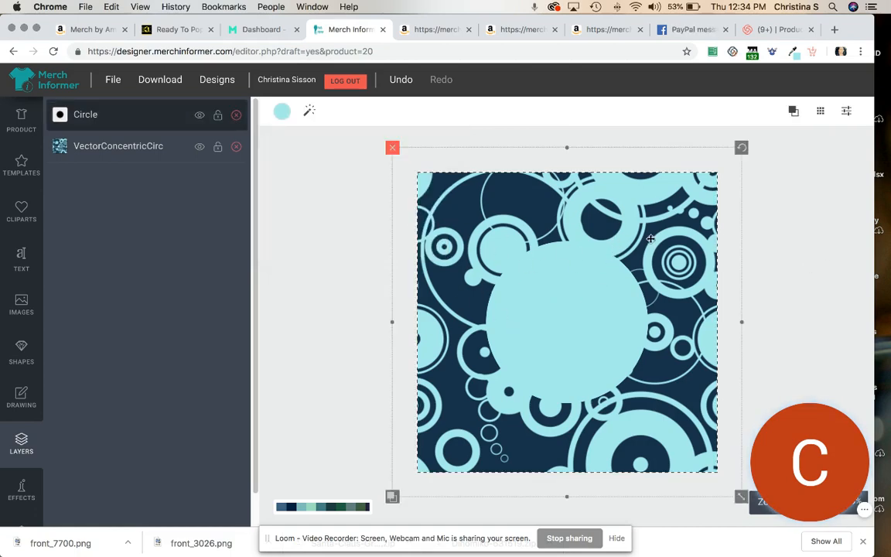
Add a second circle shape, fill it white (#ffffff), and enlarge it until it just covers the light-blue circle.
left_click(21, 358)
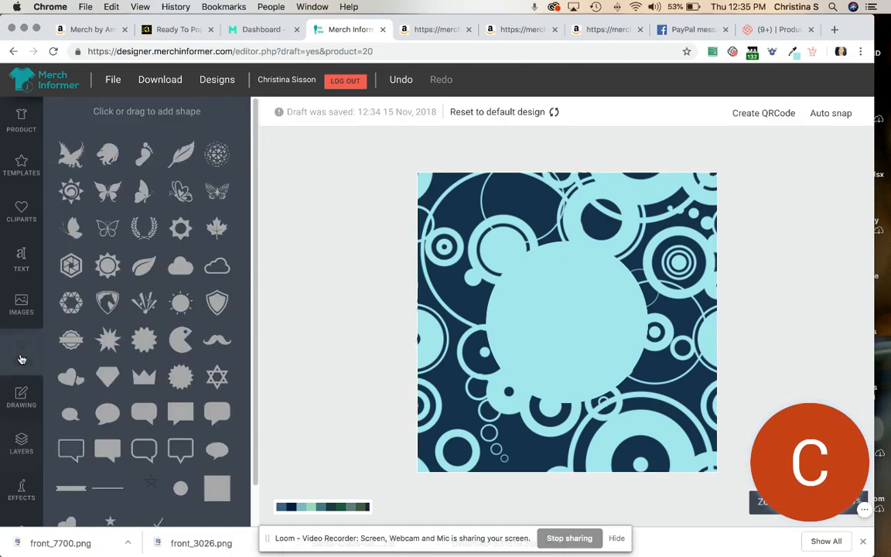
left_click(180, 494)
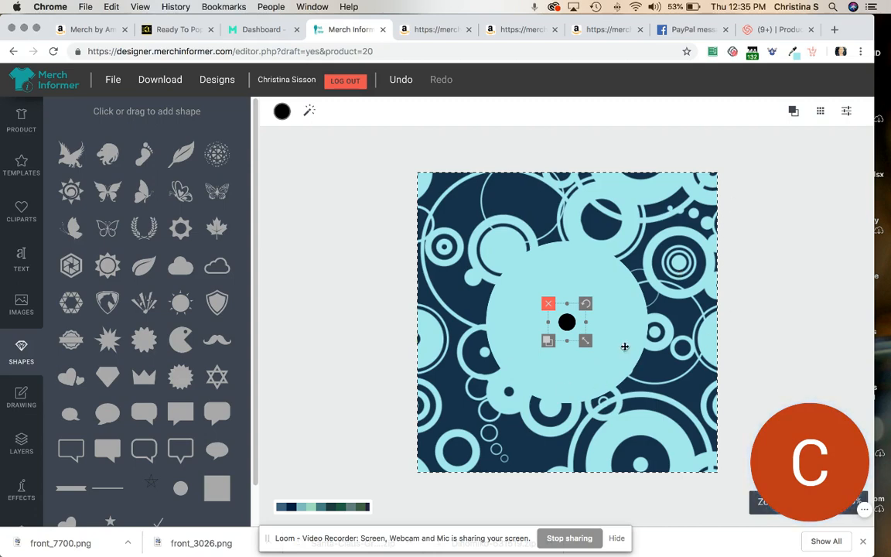
left_click(282, 110)
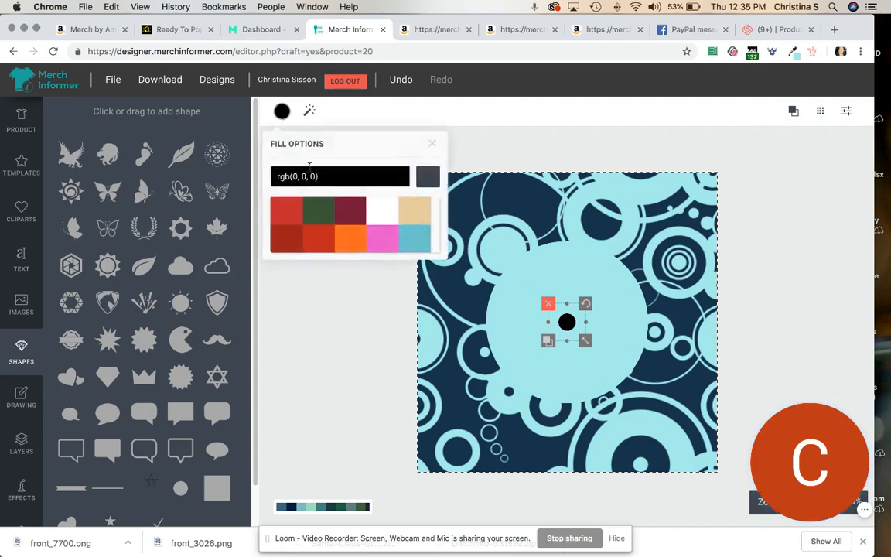
left_click(374, 209)
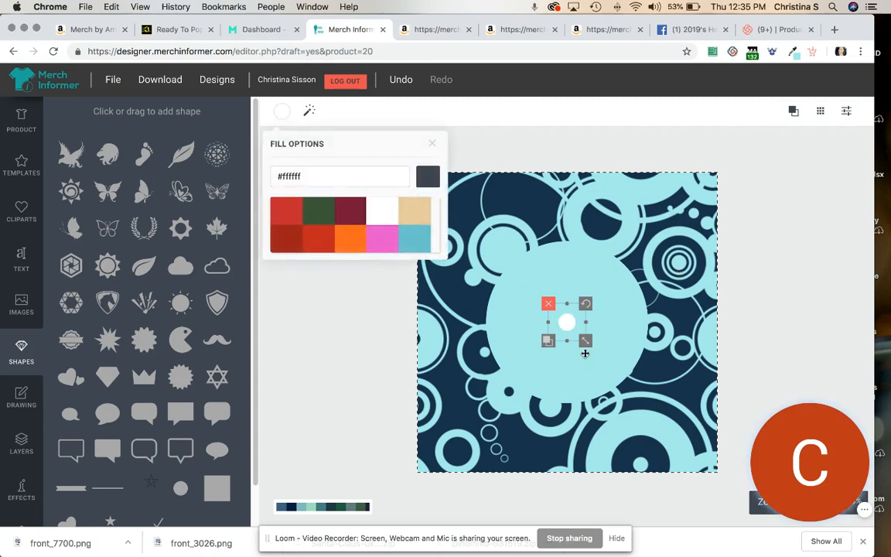
left_click_drag(588, 339, 740, 499)
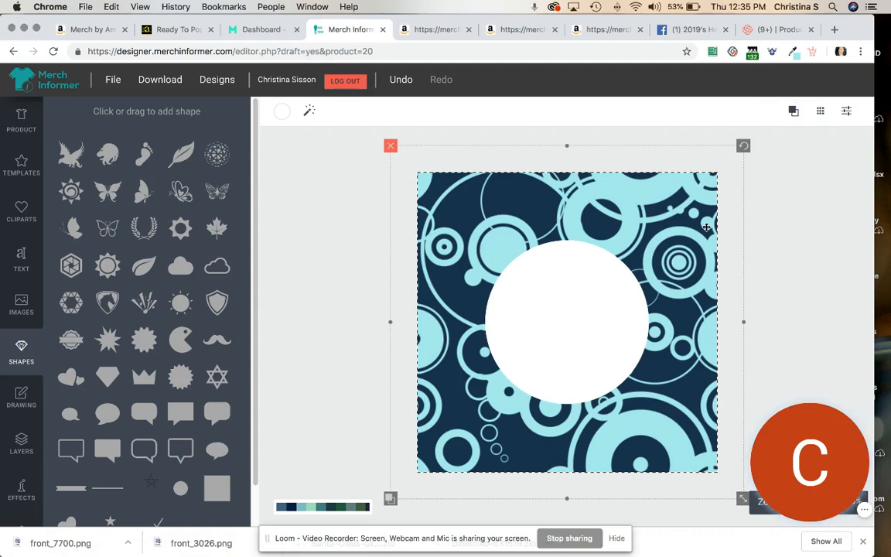
Send the white circle back behind the light-blue one, enlarge it slightly to form a thin white border, and deselect it.
left_click(792, 112)
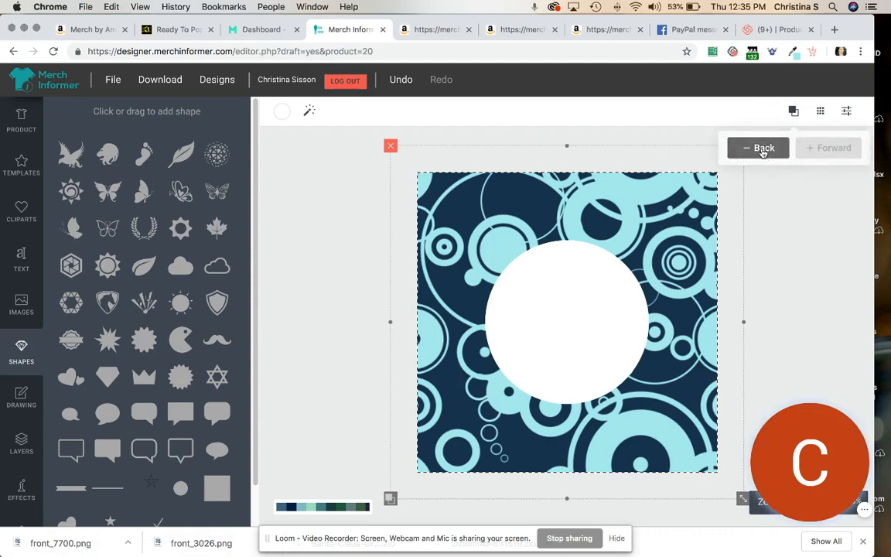
left_click(761, 149)
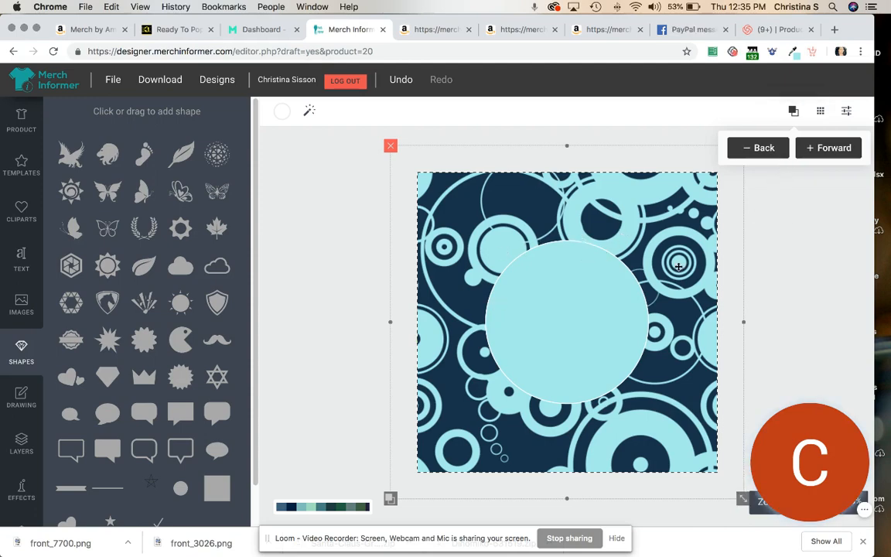
left_click_drag(741, 500, 744, 506)
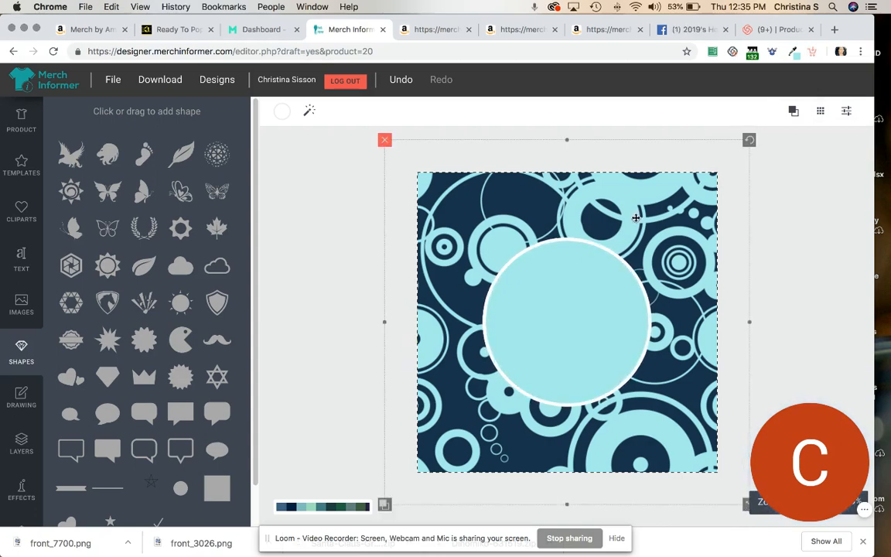
left_click(772, 268)
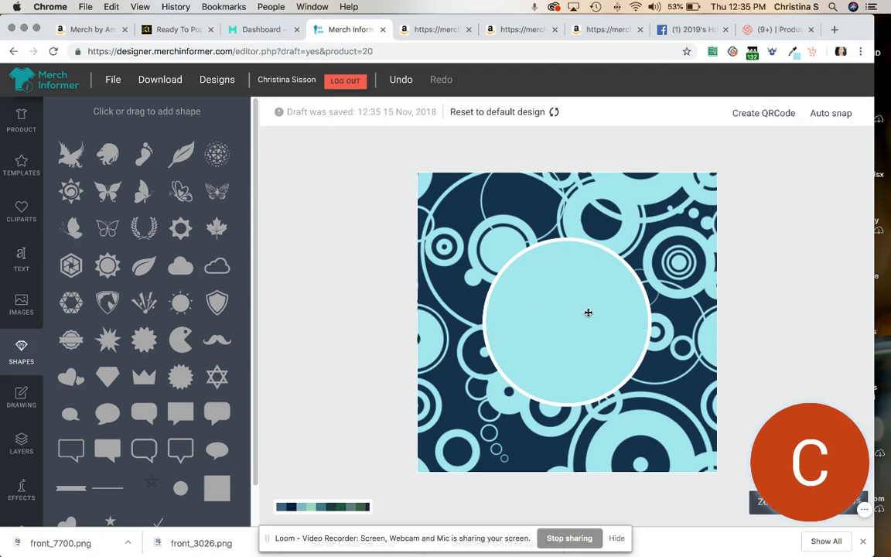
Add a text element in the Merriweather font on top of the light-blue circle.
left_click(21, 260)
scroll(177, 340, "down", 5)
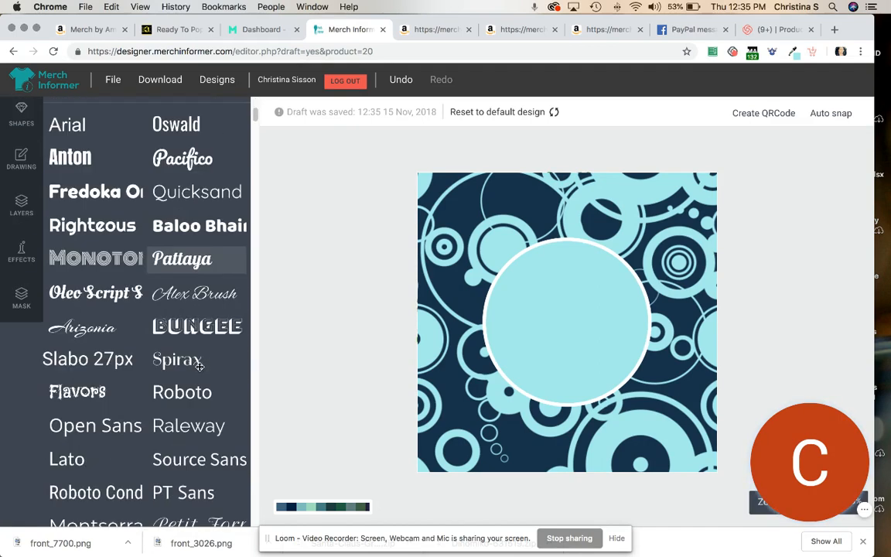
scroll(199, 373, "down", 5)
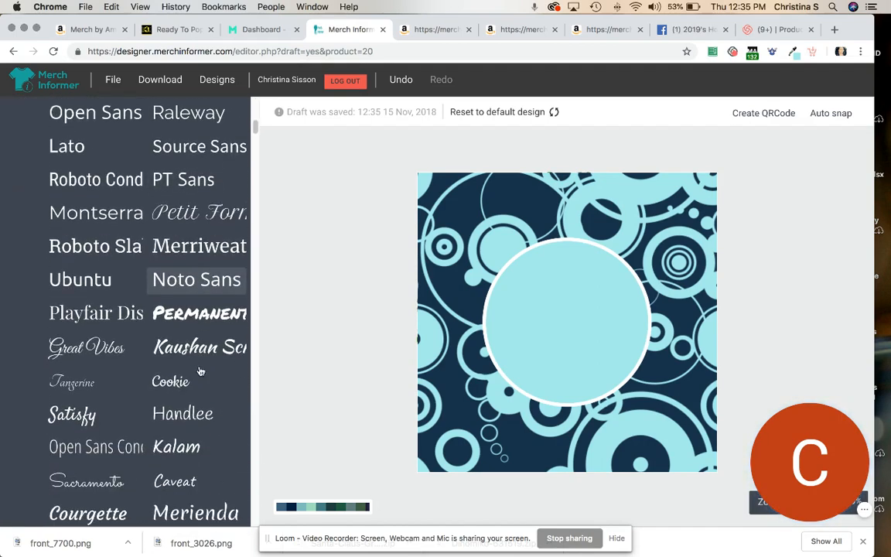
left_click(200, 245)
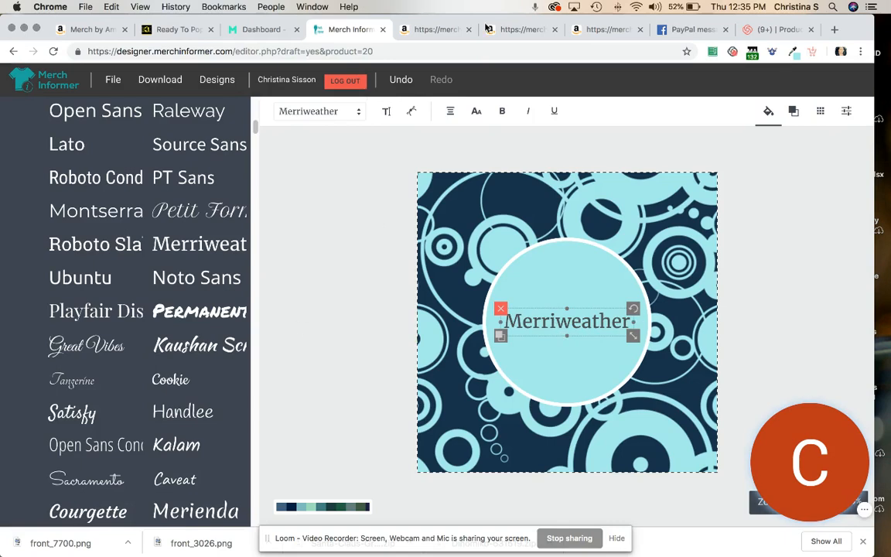
Replace the Merriweather text with the letter "A", enlarge it to nearly fill the light-blue circle, and deselect it.
left_click(386, 111)
double_click(226, 175)
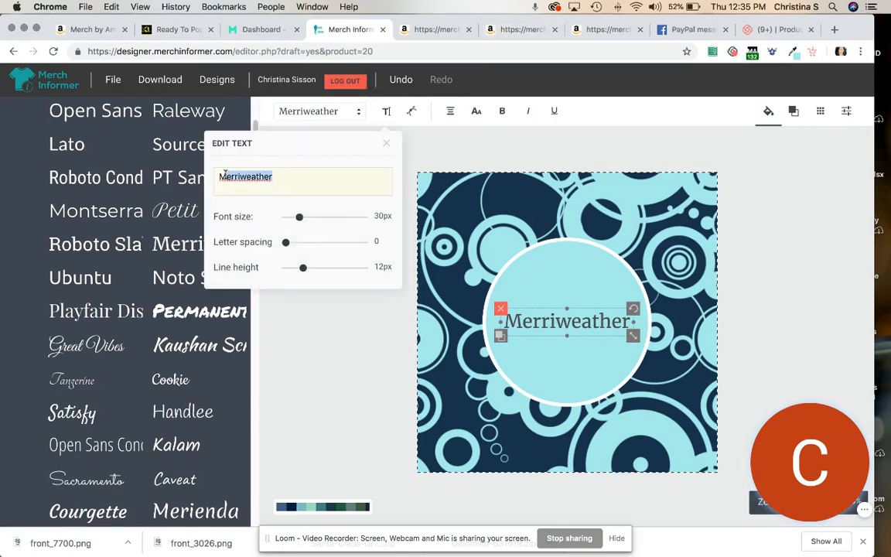
type("A")
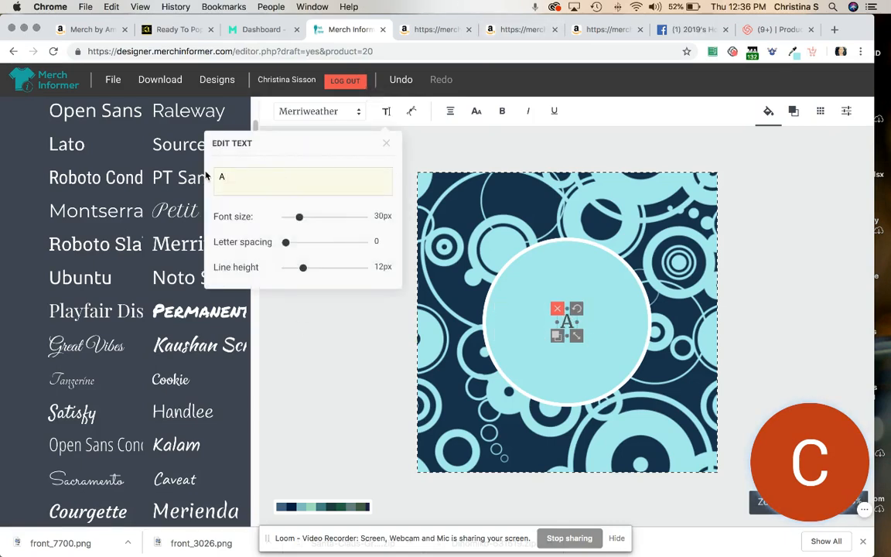
left_click_drag(576, 335, 621, 410)
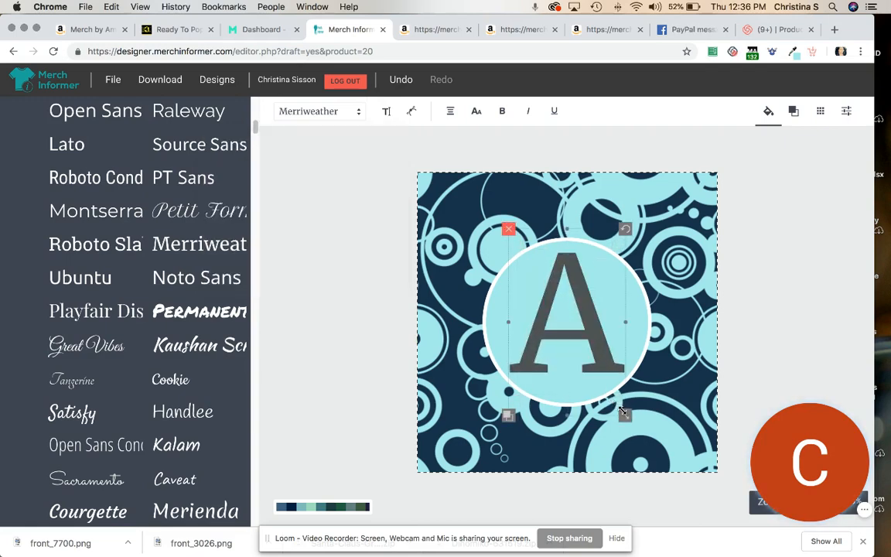
left_click(784, 293)
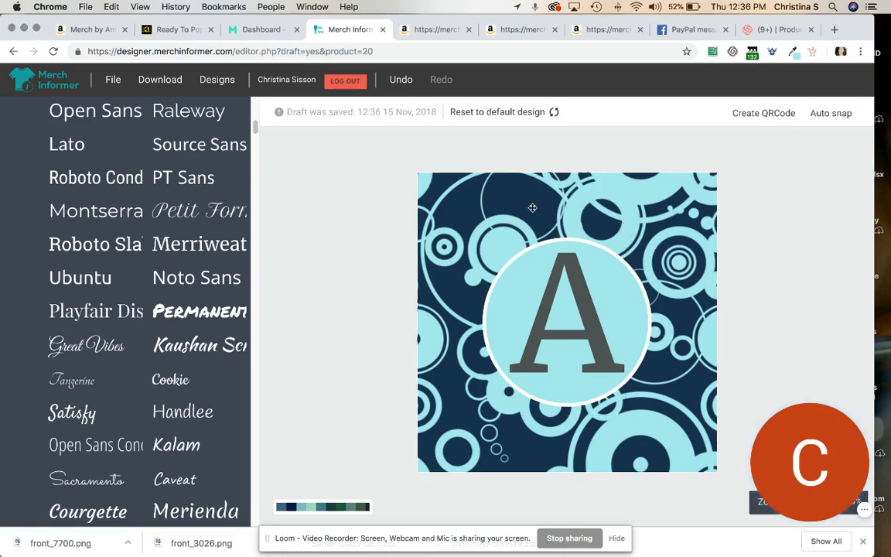
Sample the pattern's dark navy with the Eye Dropper extension and copy its hex code #18344e.
left_click(794, 52)
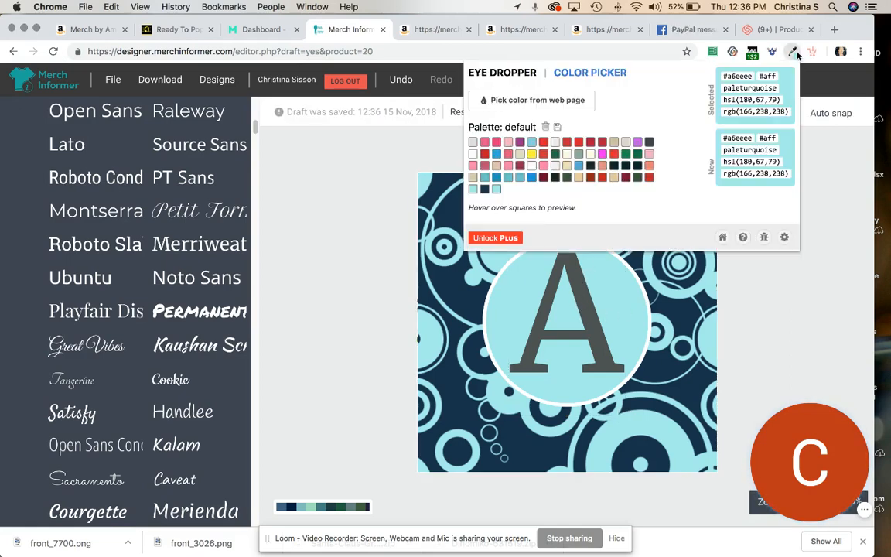
left_click(468, 93)
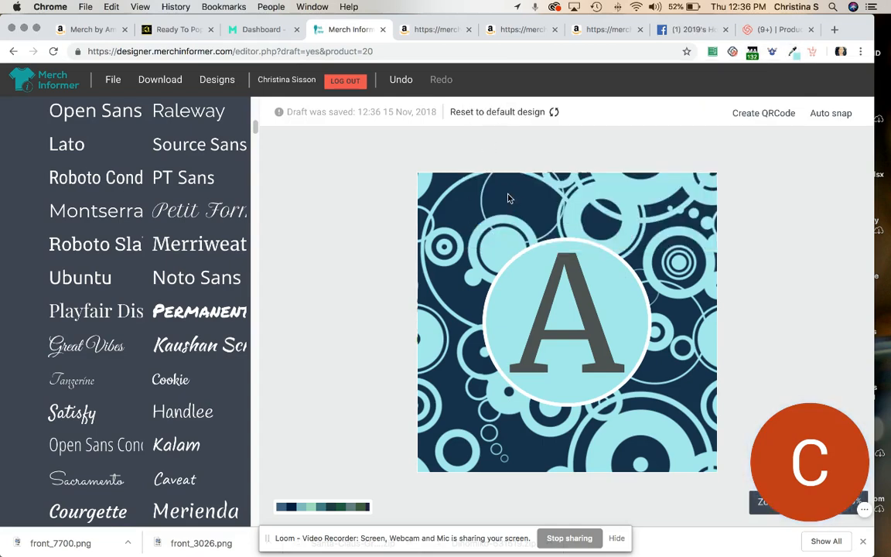
left_click(794, 52)
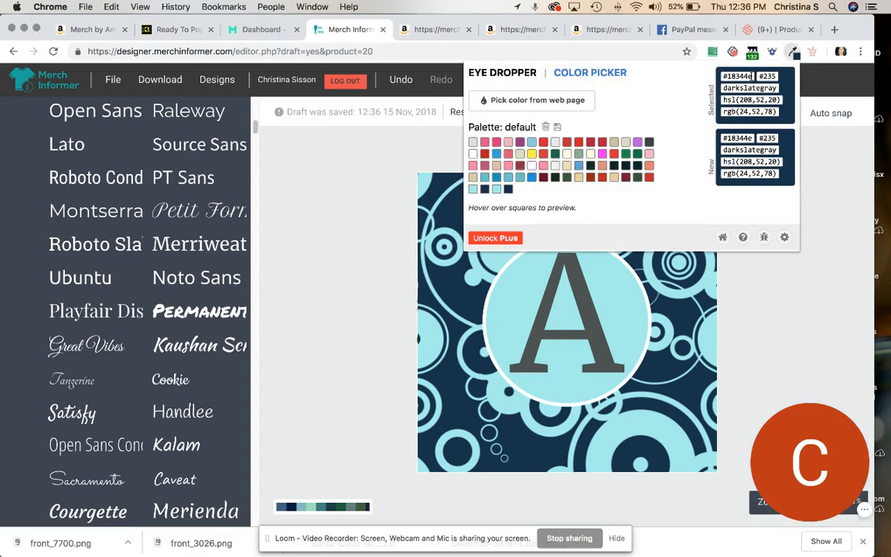
left_click_drag(753, 76, 713, 80)
key("super+c")
left_click(793, 278)
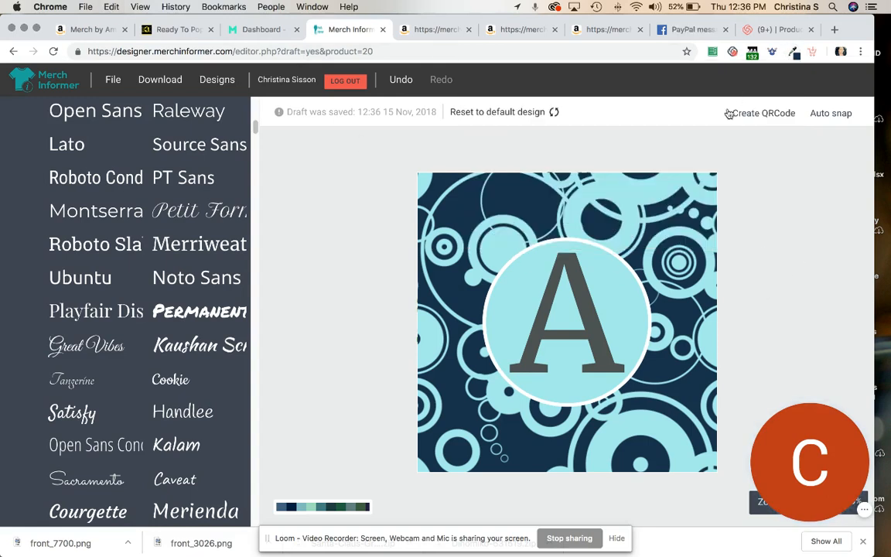
Fill the letter "A" with #18344e, try to save that colour to the palette, and deselect the letter.
left_click(576, 286)
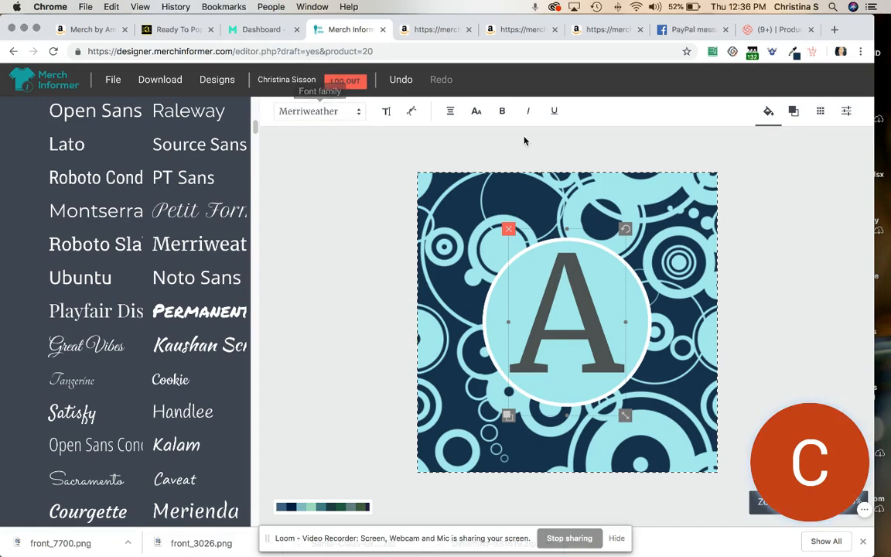
left_click(767, 111)
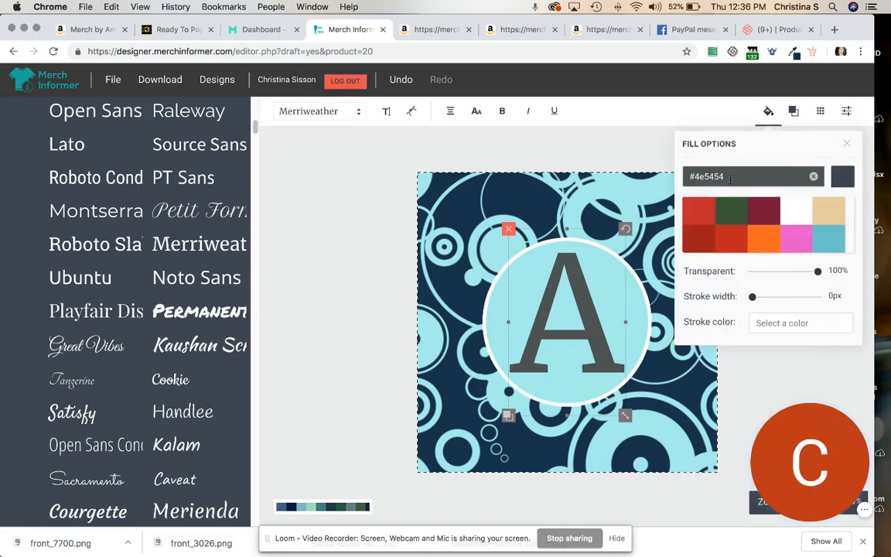
left_click(696, 176)
key("super+v")
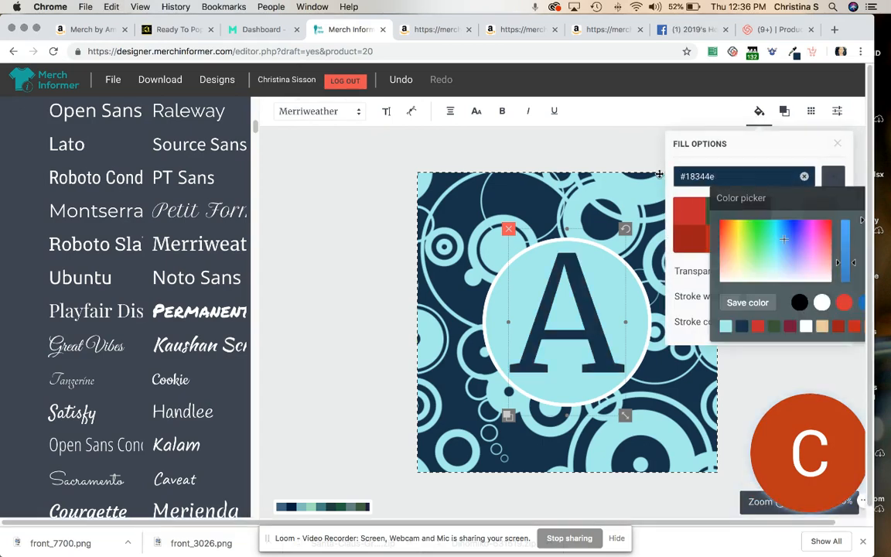
left_click(747, 303)
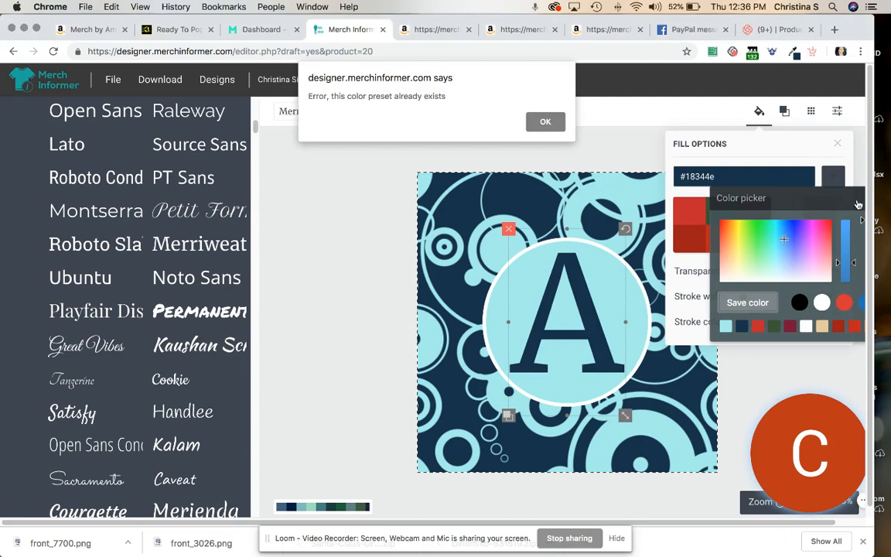
left_click(542, 120)
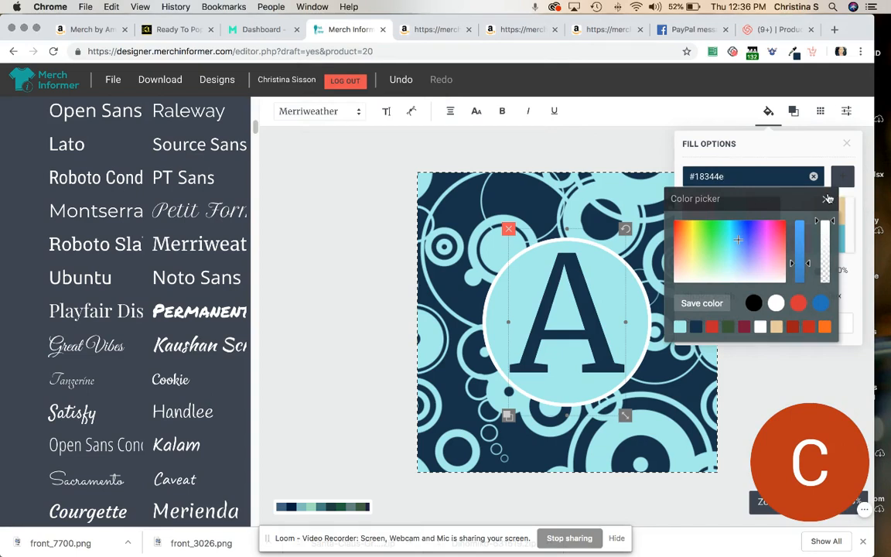
left_click(827, 199)
left_click(846, 144)
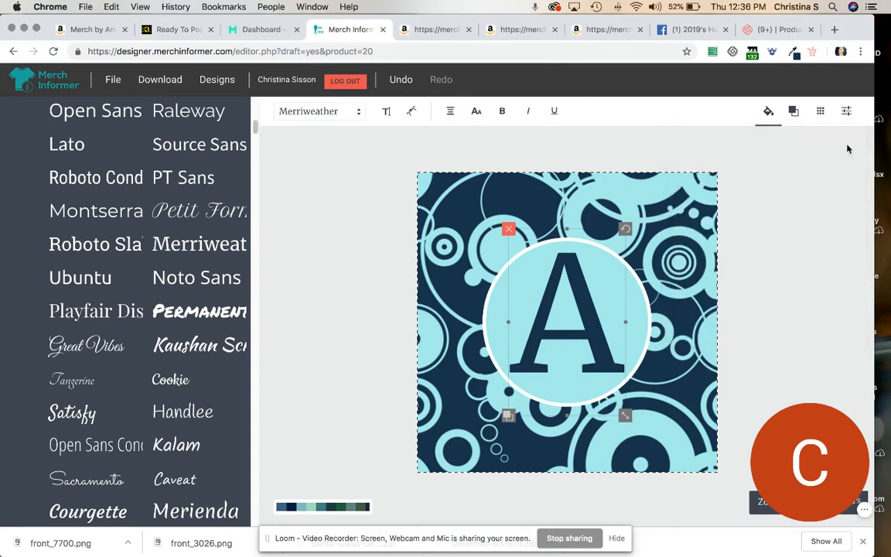
left_click(682, 440)
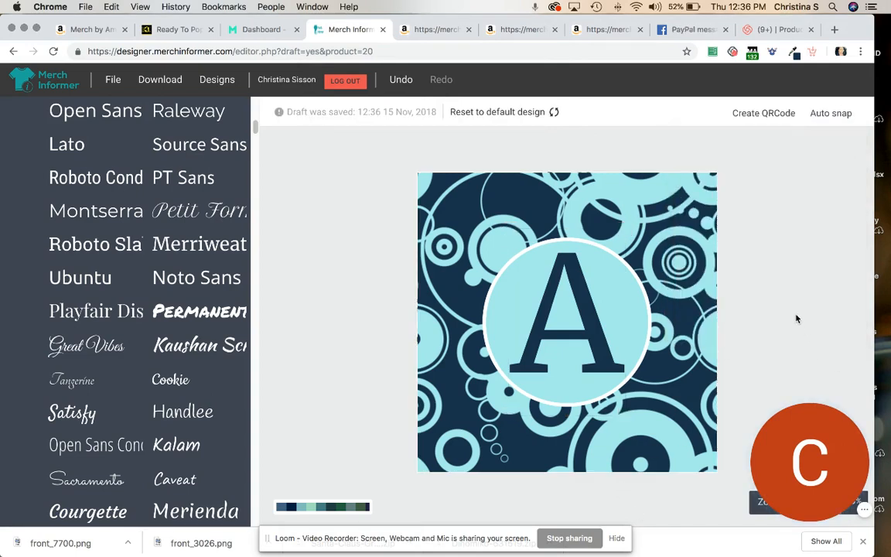
Download the finished design, and choose PopSockets as the product type on Merch by Amazon's product creation page.
left_click(147, 80)
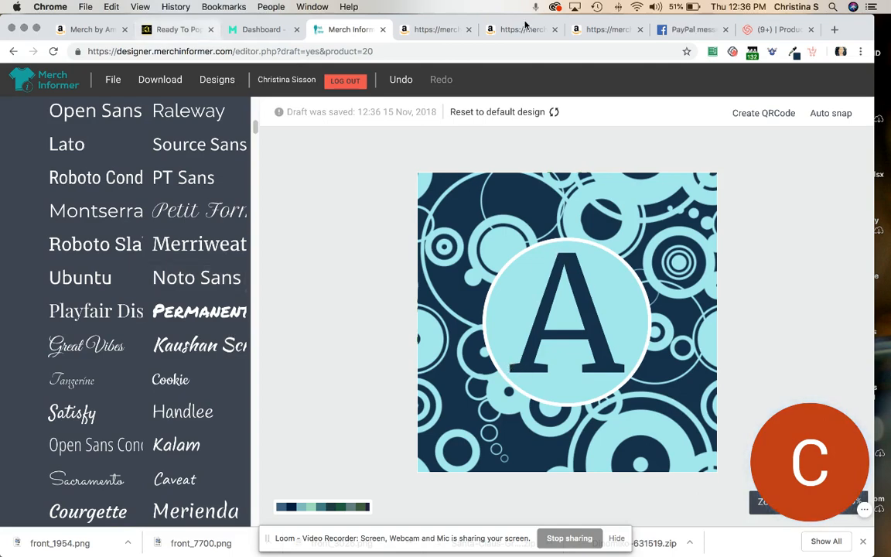
left_click(451, 35)
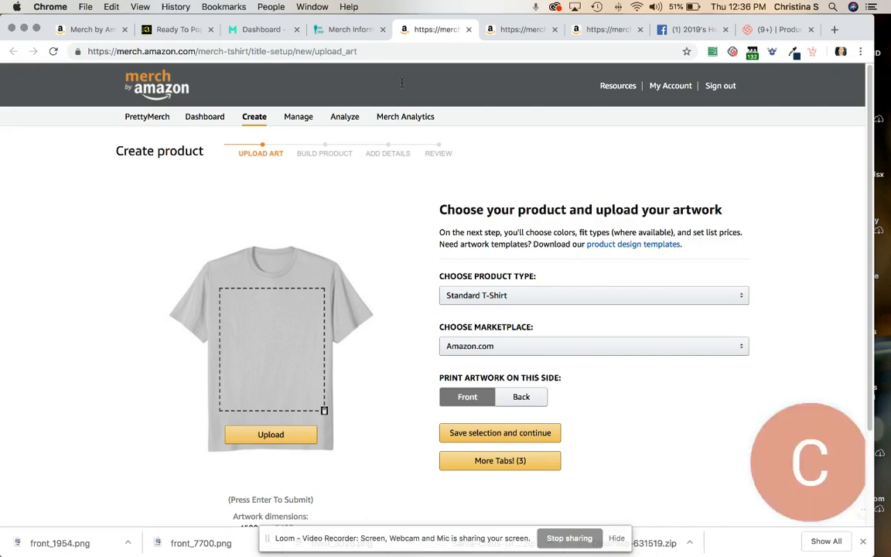
left_click(544, 295)
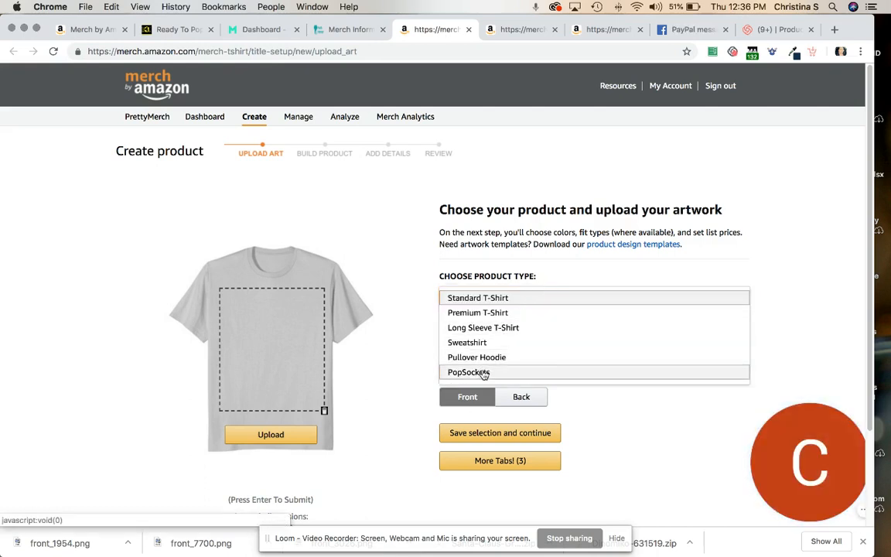
left_click(475, 370)
Upload front_1954.png from the Downloads folder as the PopSocket artwork and save the selection.
left_click(283, 481)
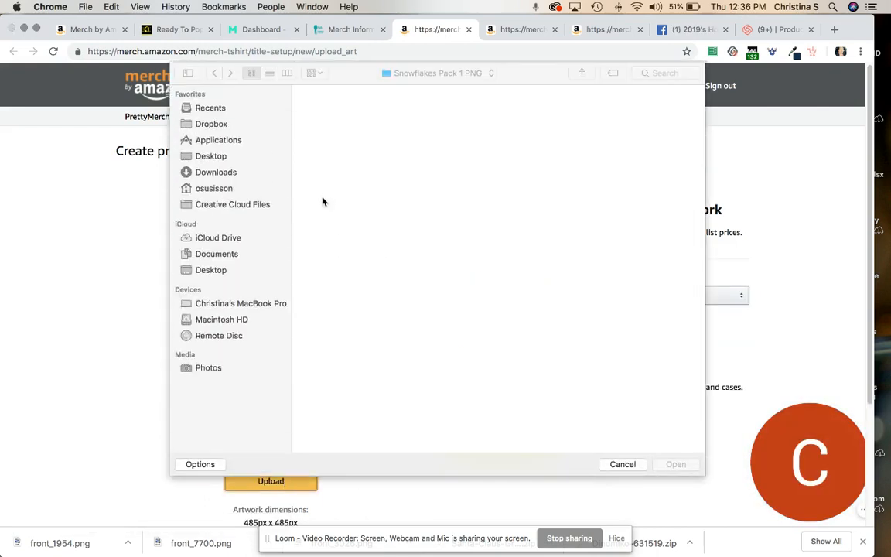
left_click(249, 174)
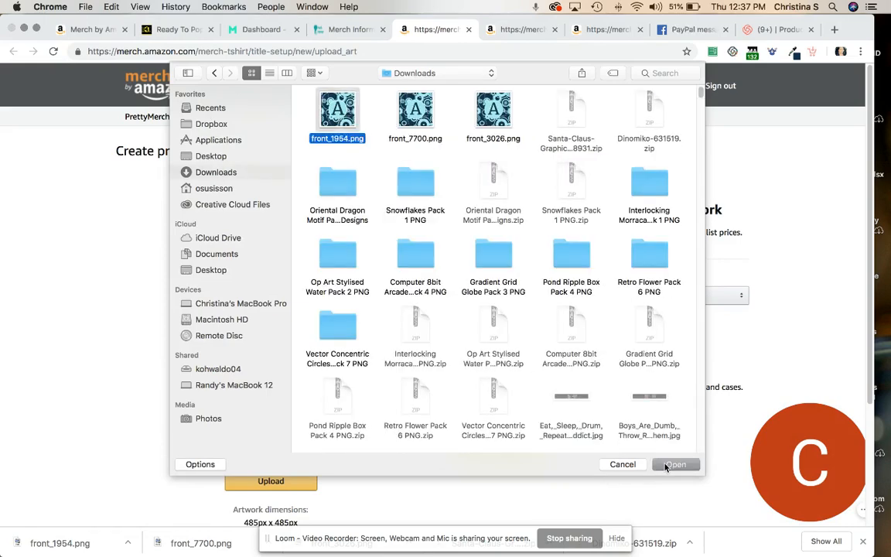
left_click(667, 465)
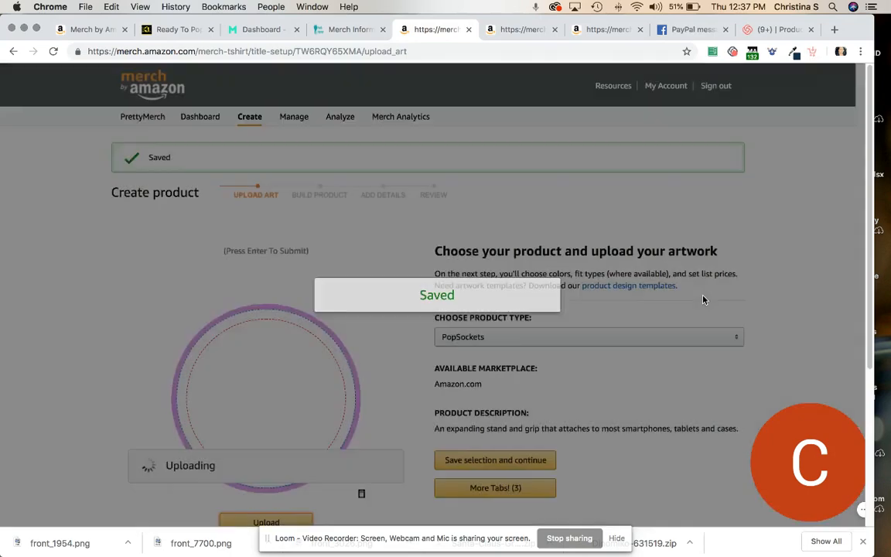
scroll(703, 300, "down", 2)
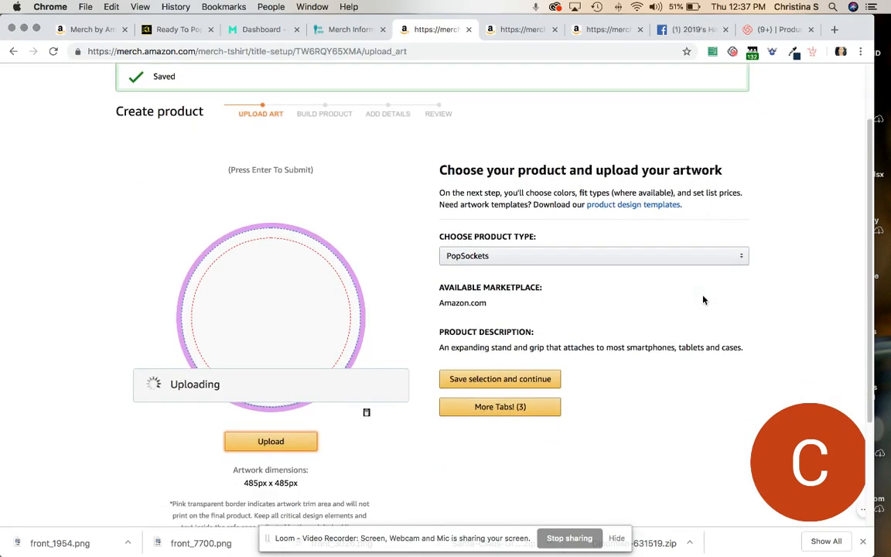
left_click(487, 378)
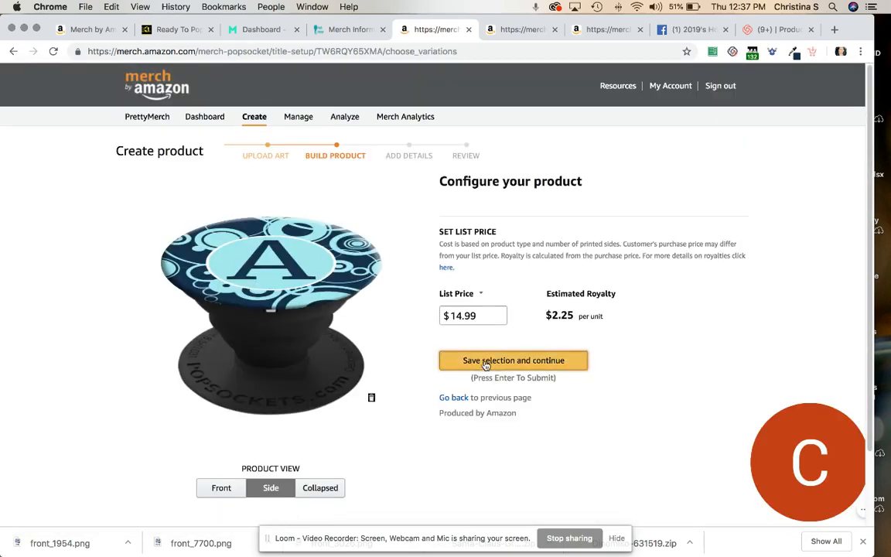
Continue past pricing, enter "test" as brand name and product title, and view the PopSocket's front image on the review page.
left_click(572, 369)
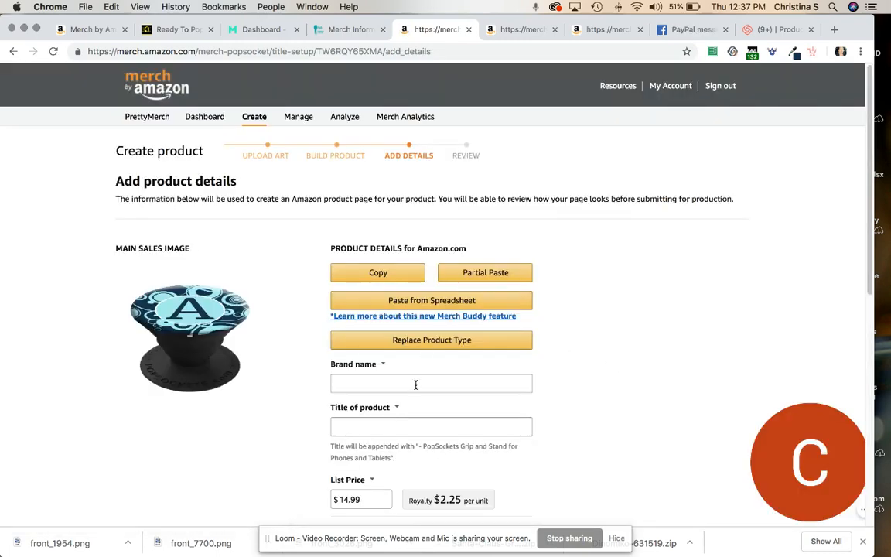
left_click(403, 382)
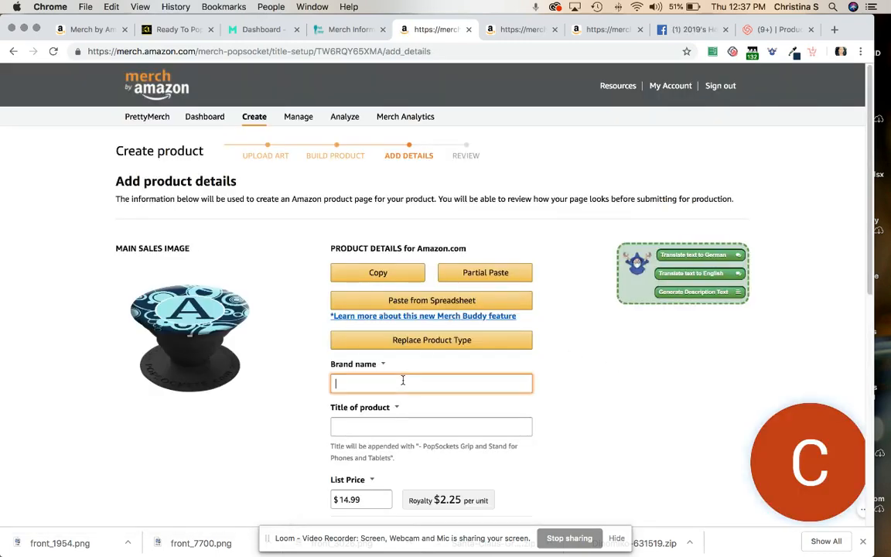
left_click(409, 428)
type("test")
scroll(417, 423, "down", 5)
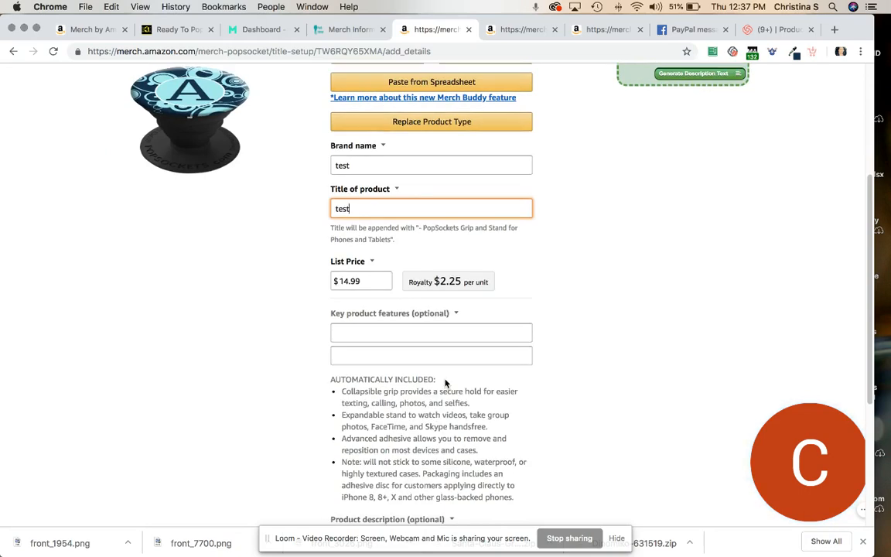
left_click(401, 470)
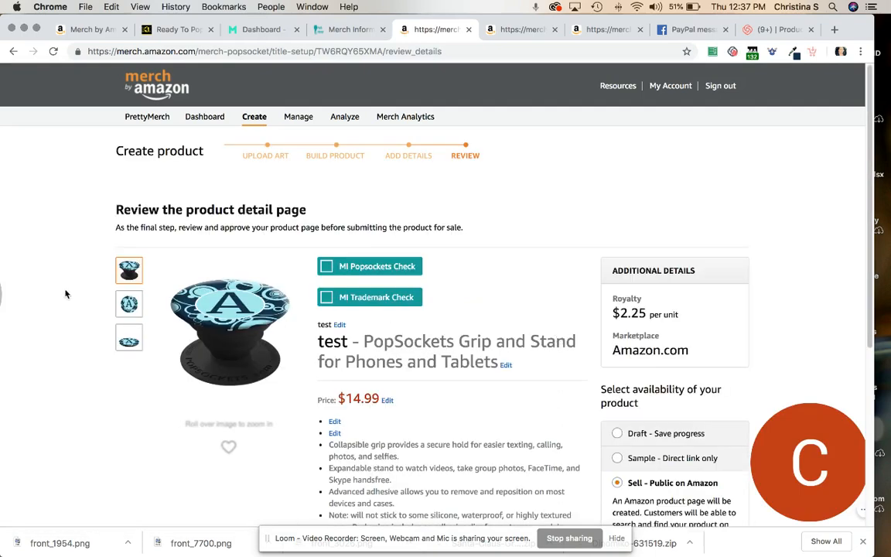
left_click(130, 304)
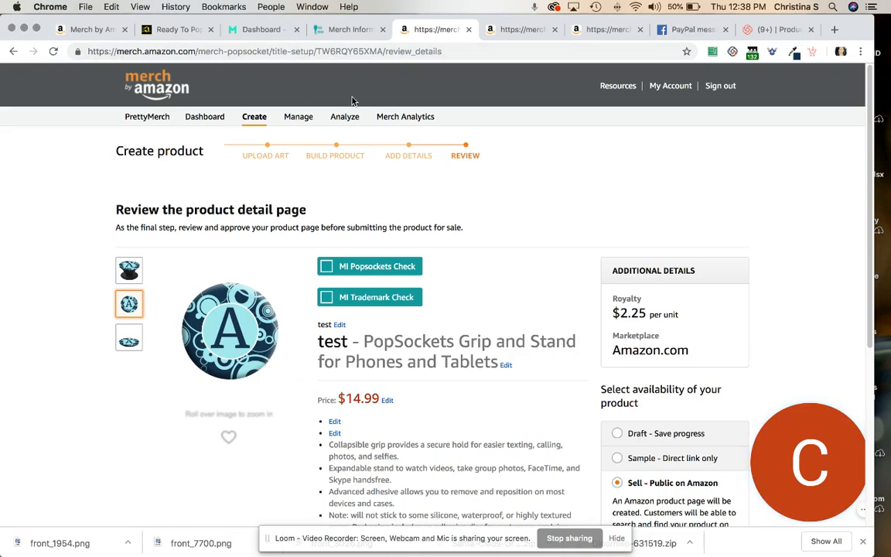
Return to the Merch Informer designer, replace the letter "A" with "B", and move it slightly down within the circle.
left_click(355, 30)
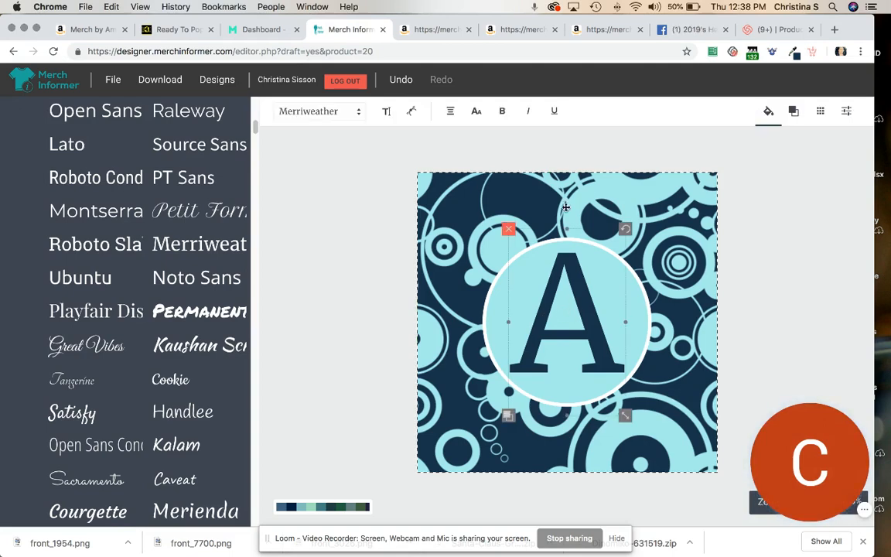
left_click(386, 112)
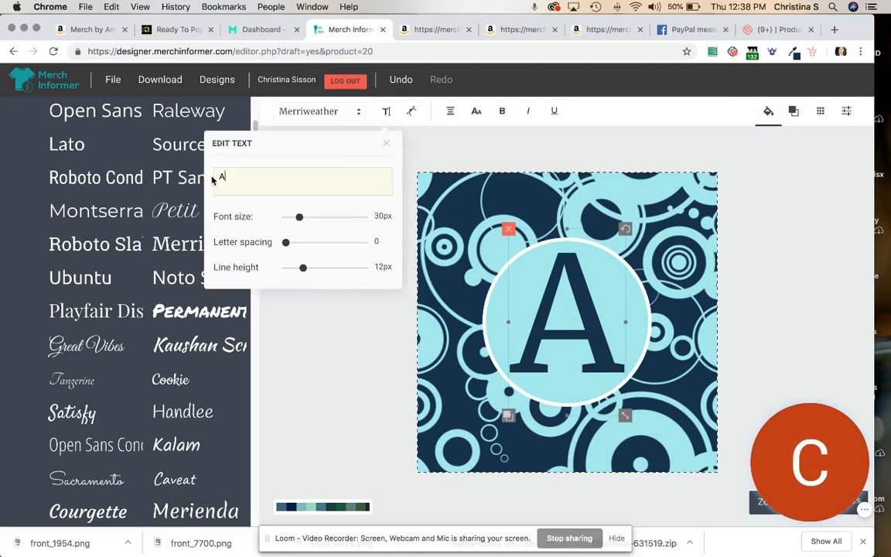
type("B")
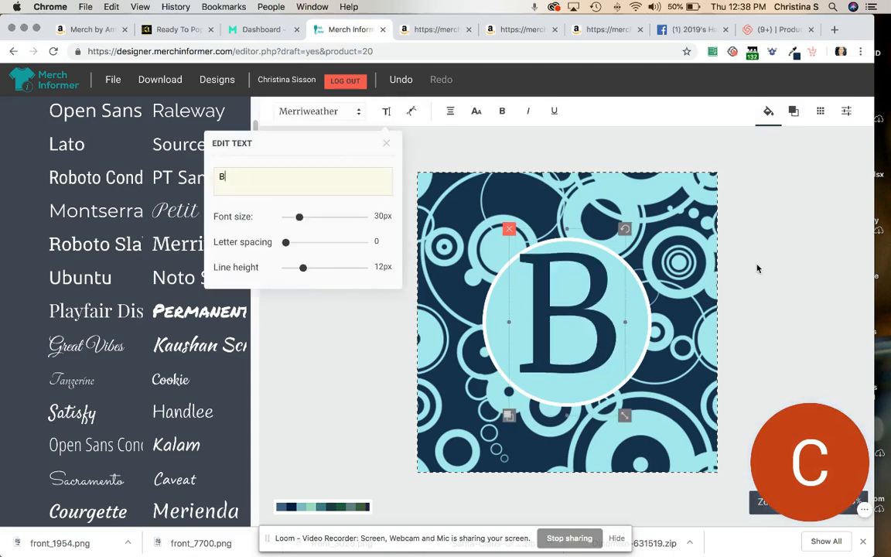
left_click(611, 331)
left_click(591, 329)
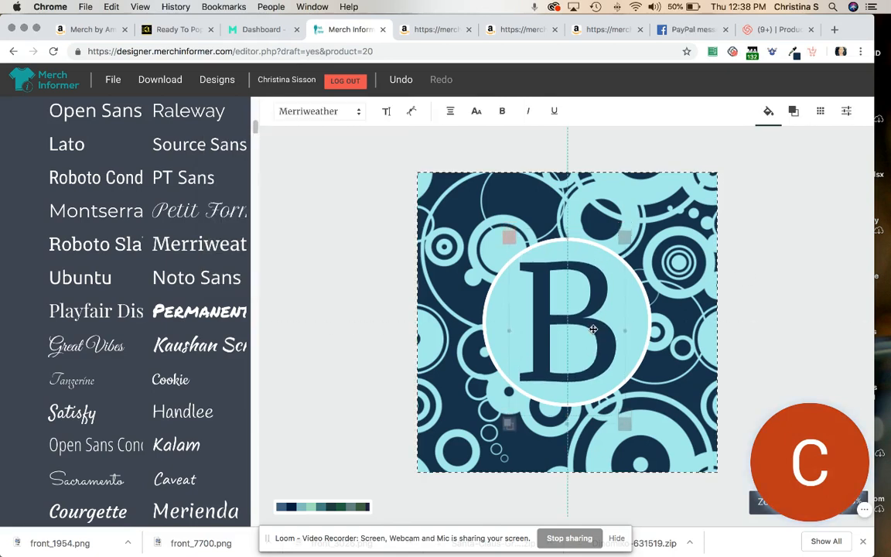
Download the "B" design, and replace its letter with "C", shifted slightly left within the circle.
left_click(791, 317)
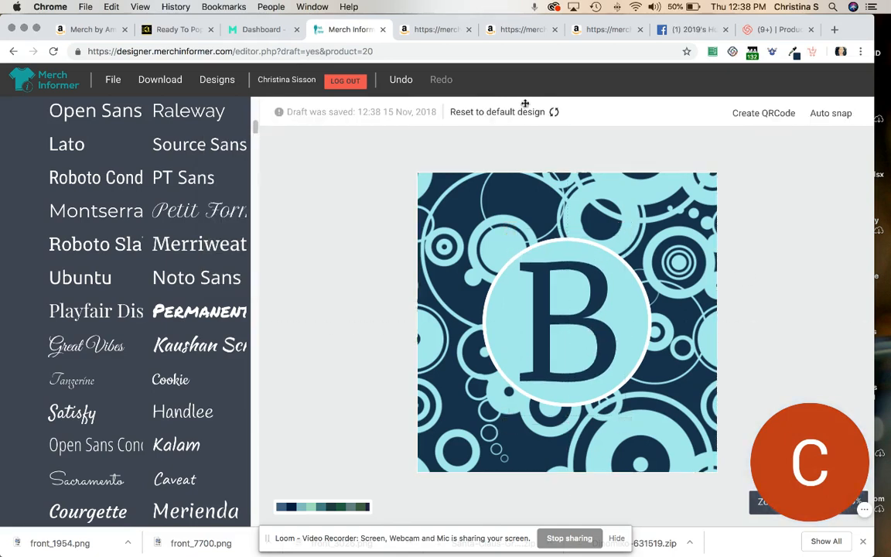
left_click(161, 81)
left_click(571, 305)
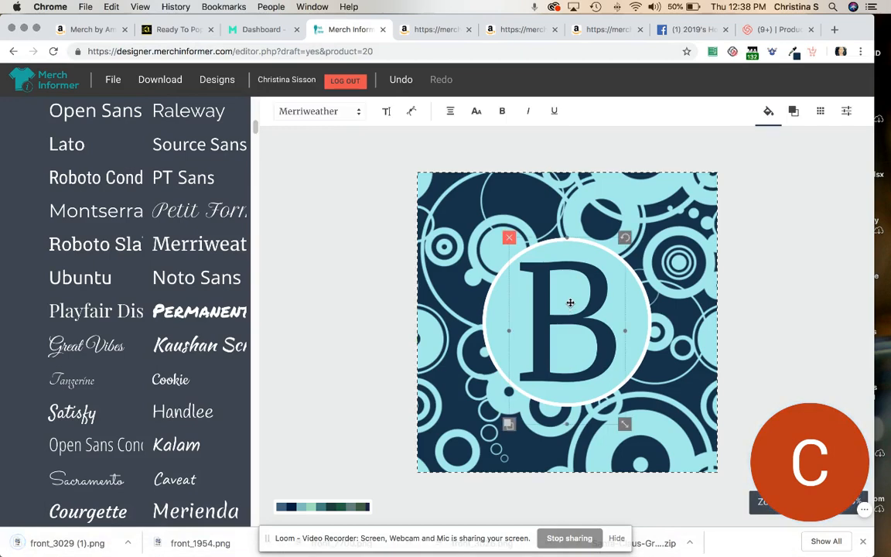
left_click(386, 112)
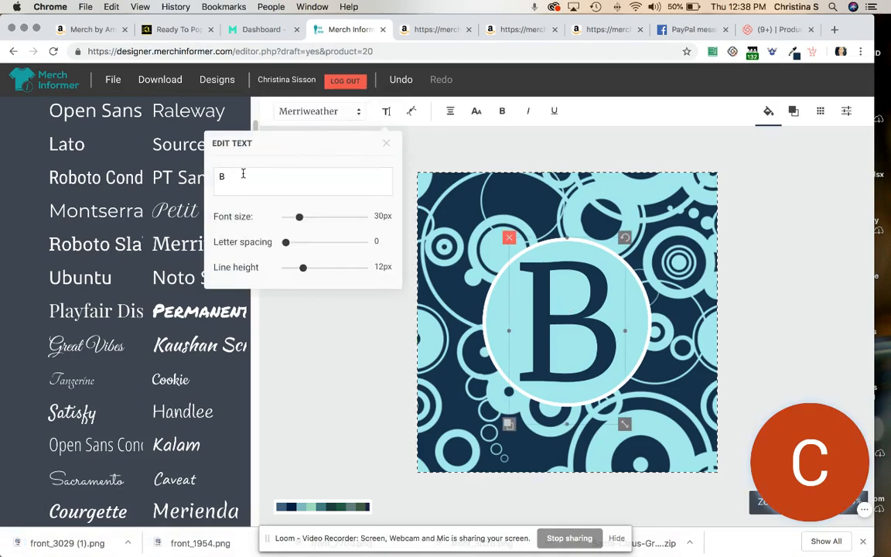
type("C")
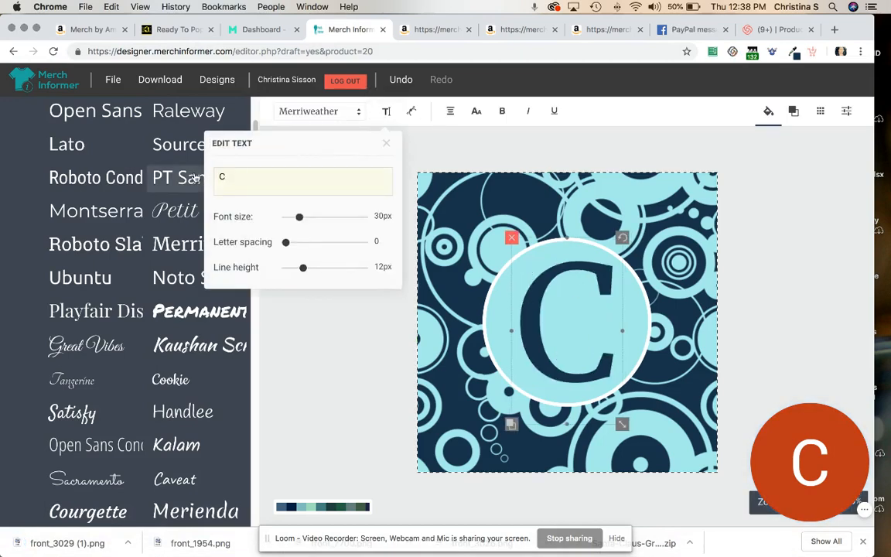
left_click_drag(536, 322, 527, 322)
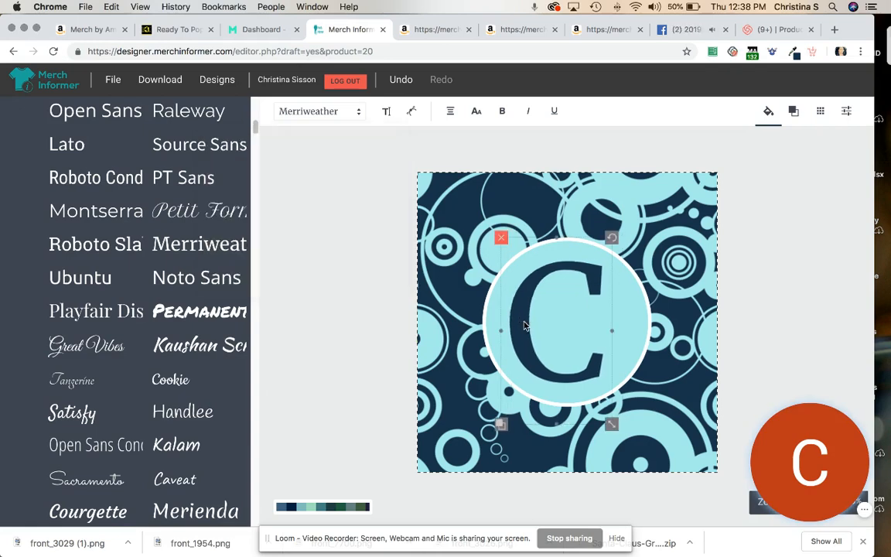
Download the "C" design, and replace its letter with "D", shifted slightly right to center it in the circle.
left_click(747, 281)
left_click(808, 280)
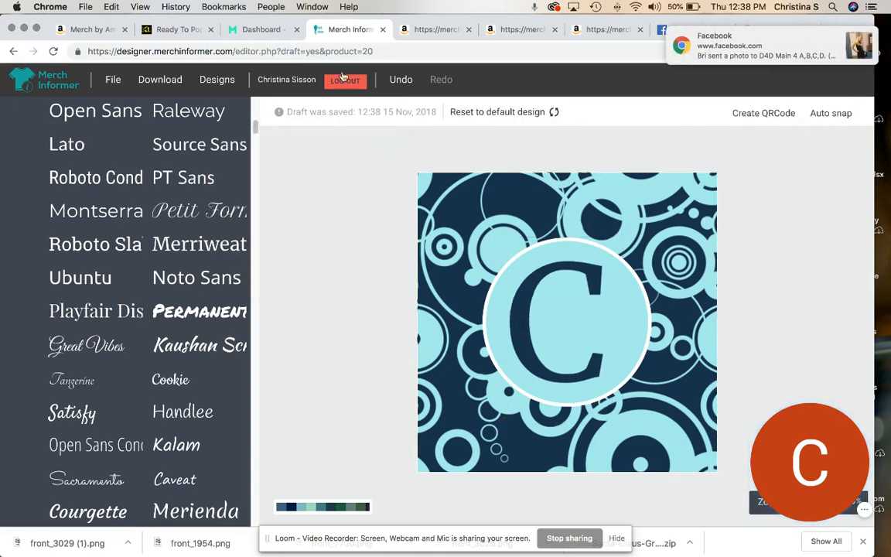
left_click(147, 82)
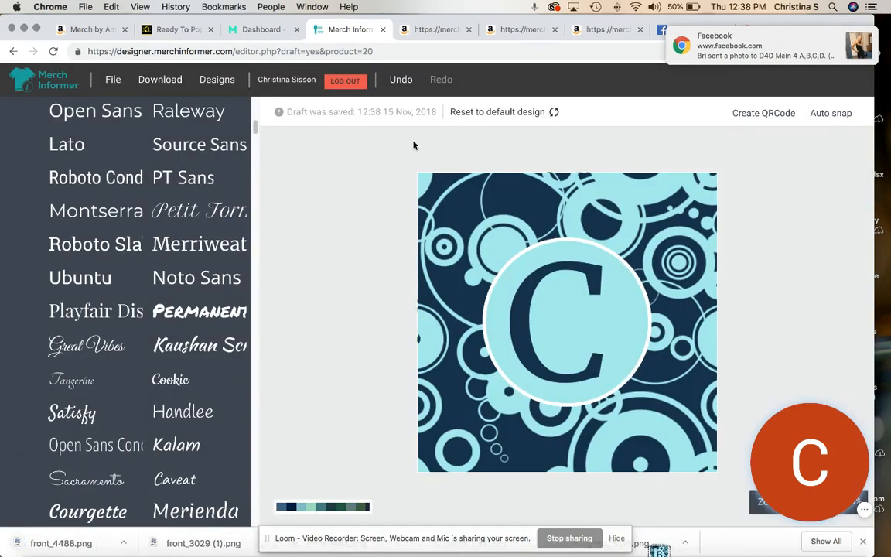
left_click(550, 272)
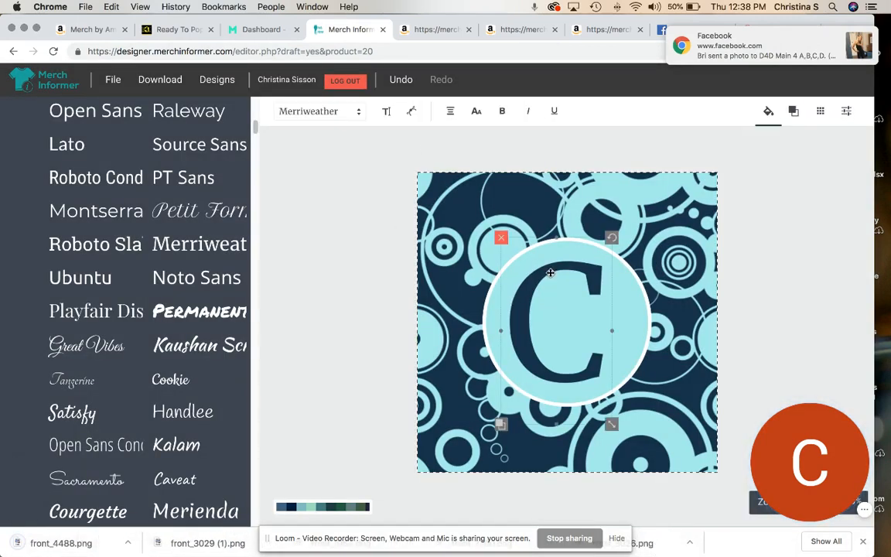
left_click(386, 111)
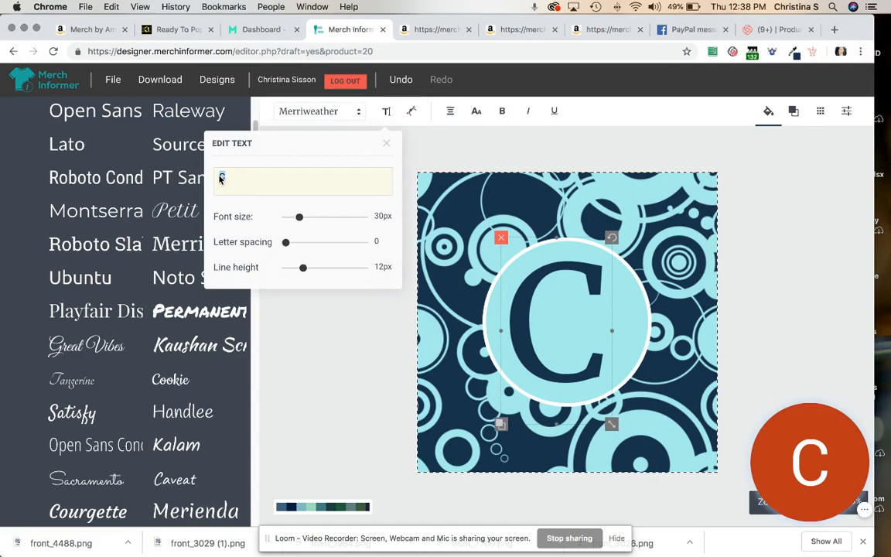
type("D")
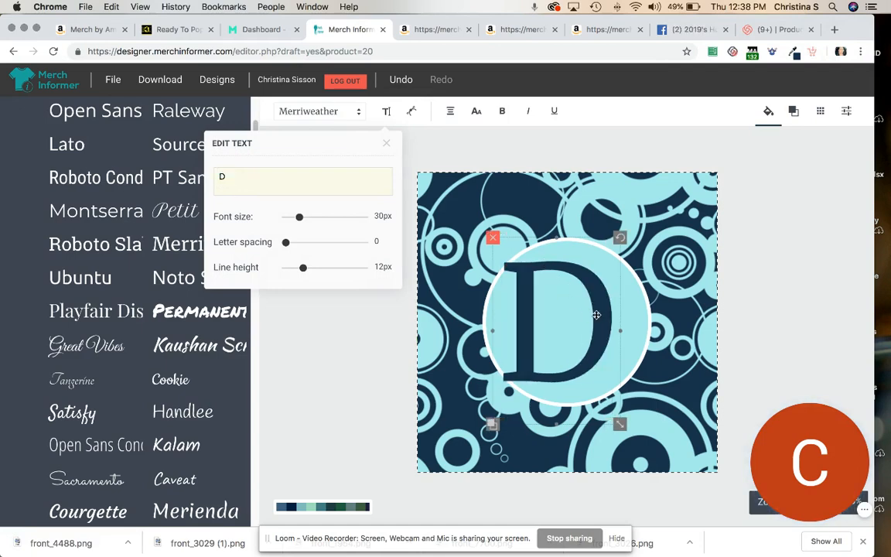
left_click_drag(600, 314, 614, 315)
Download the "D" design, and open six more product creation tabs from an unused Merch by Amazon upload page.
left_click(770, 308)
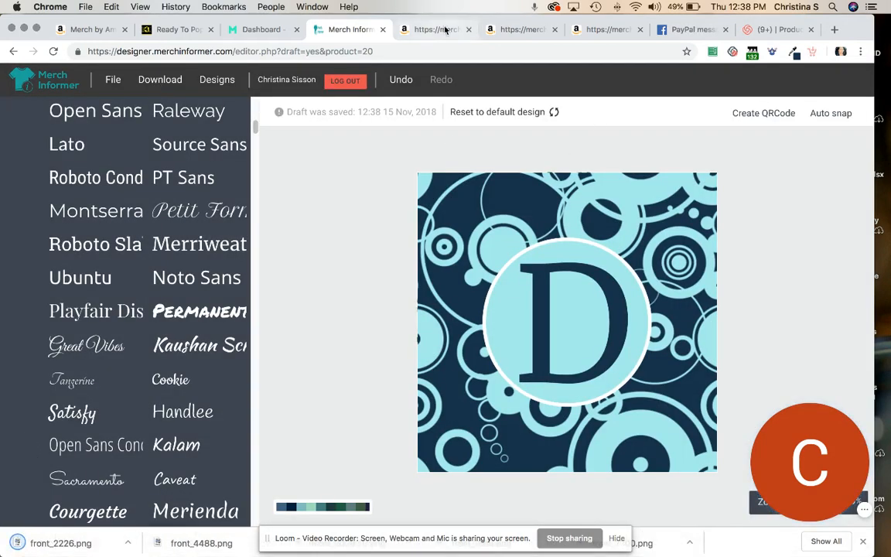
key("ctrl+Tab")
left_click(514, 29)
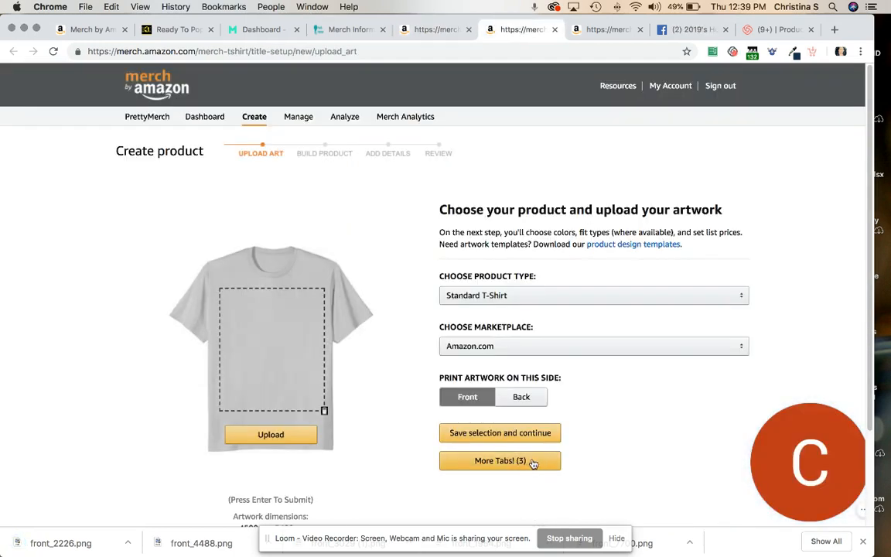
left_click(537, 461)
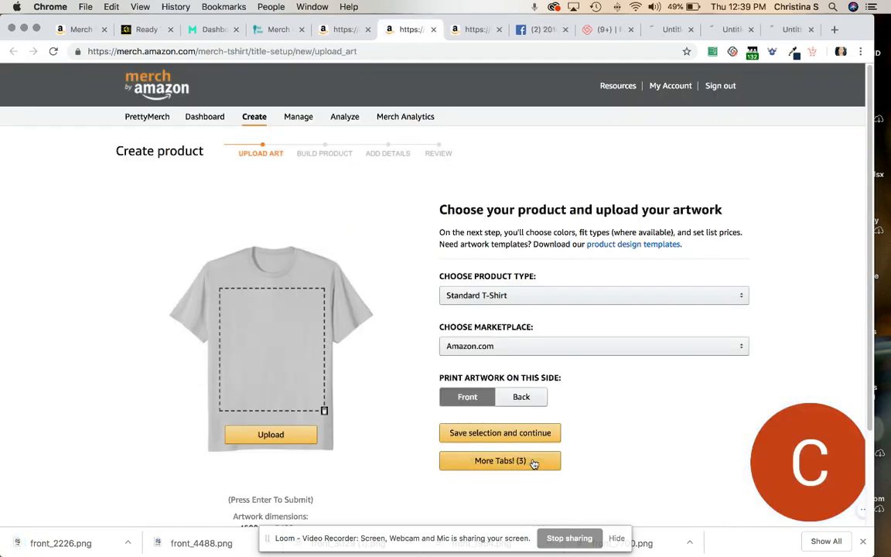
left_click(515, 463)
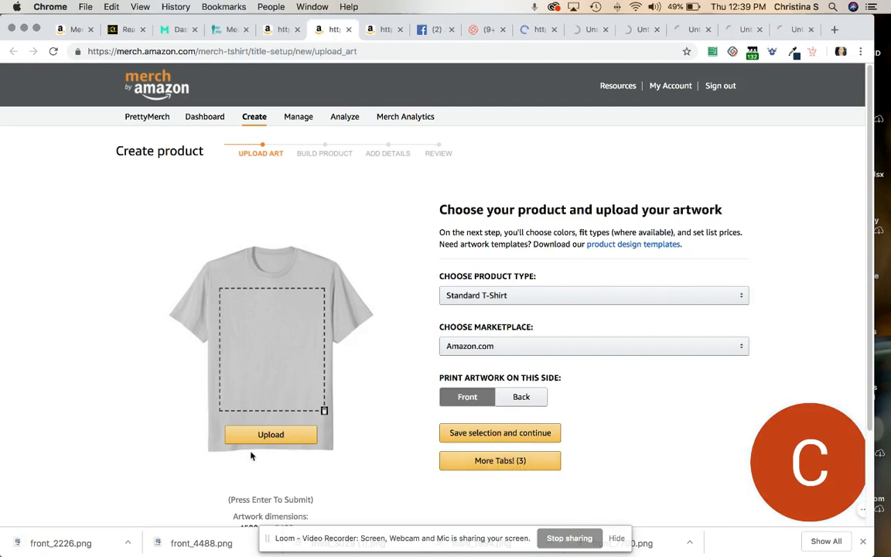
Choose PopSockets as the product type and upload front_3029 (1).png from the Downloads folder as the artwork.
left_click(561, 299)
left_click(486, 374)
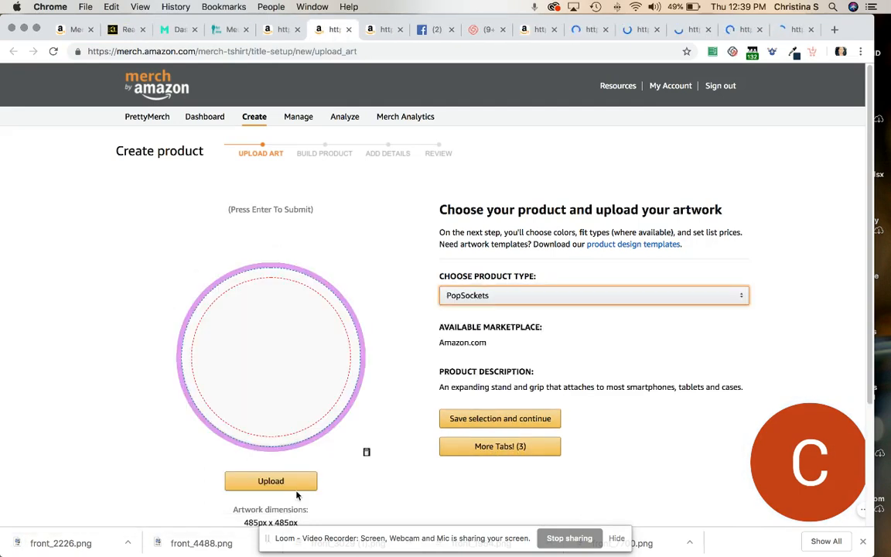
left_click(294, 481)
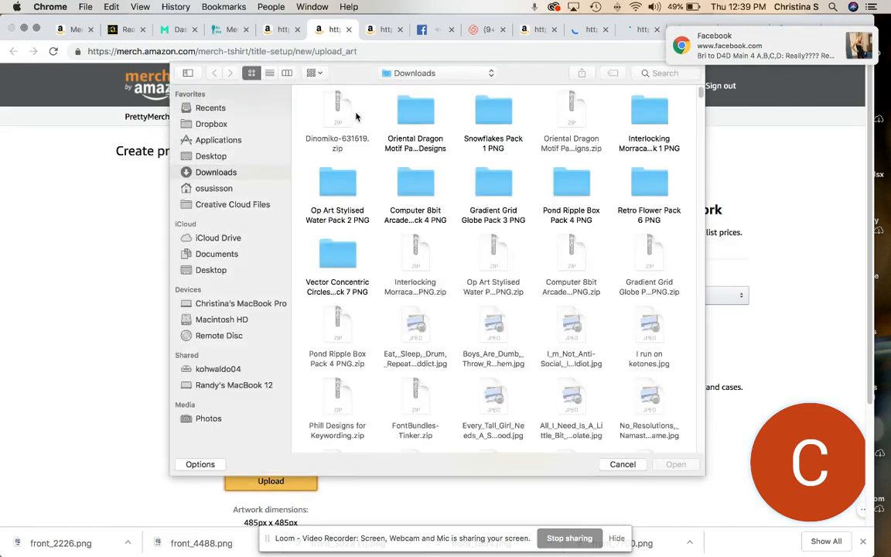
left_click(492, 113)
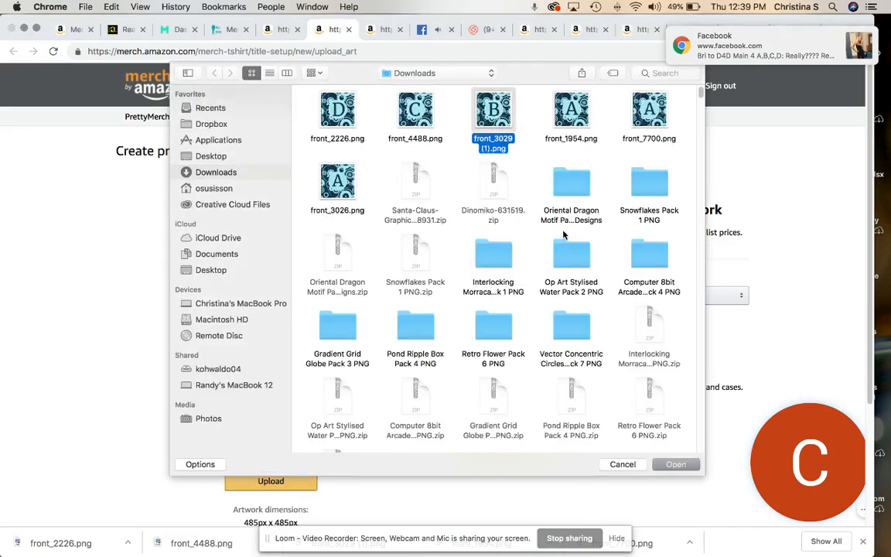
left_click(675, 464)
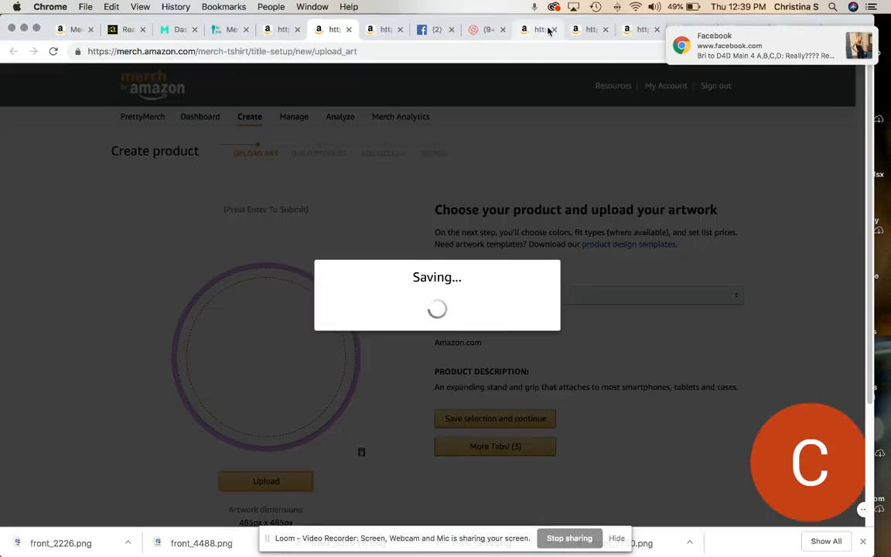
On the next blank product creation page, choose PopSockets and upload front_4488.png from the Downloads folder.
left_click(386, 29)
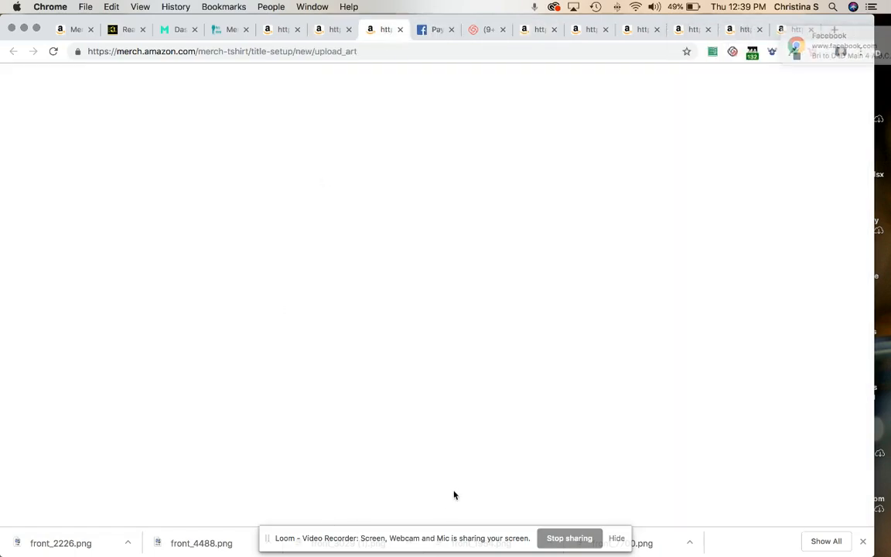
left_click(475, 297)
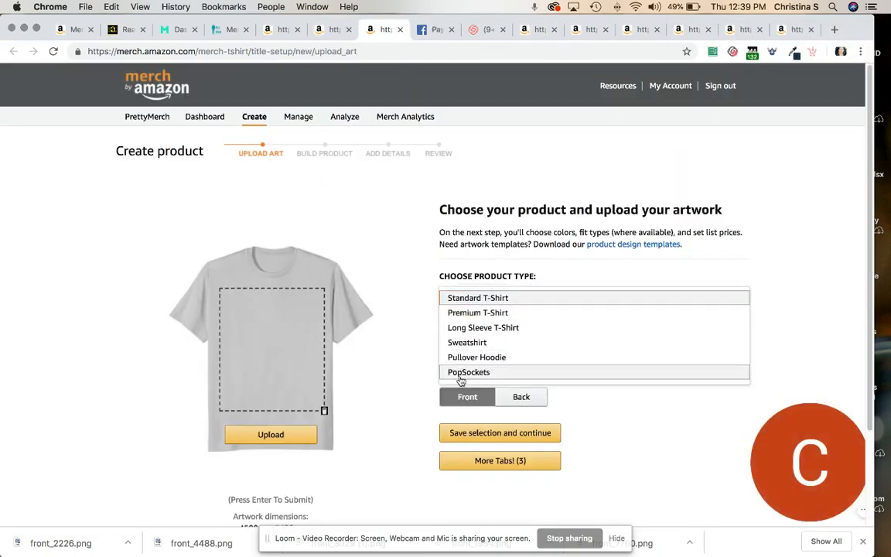
left_click(517, 372)
left_click(270, 481)
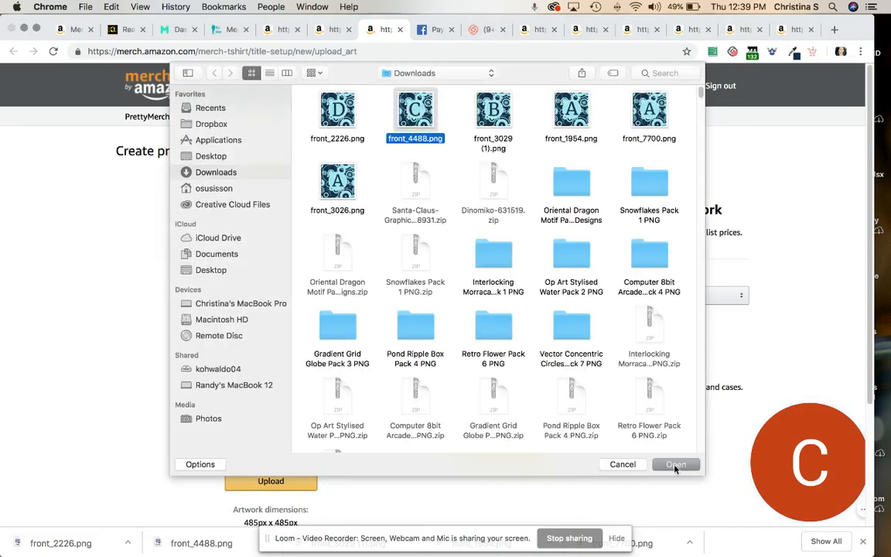
left_click(675, 464)
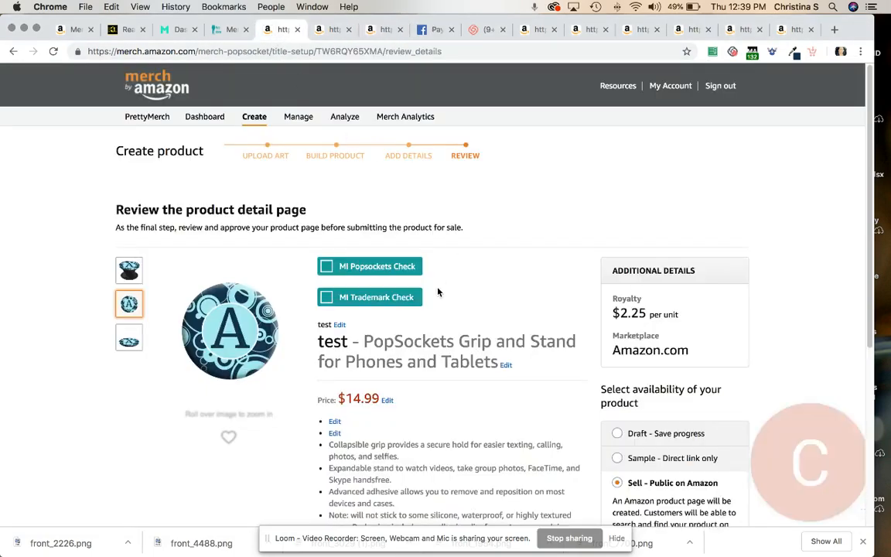